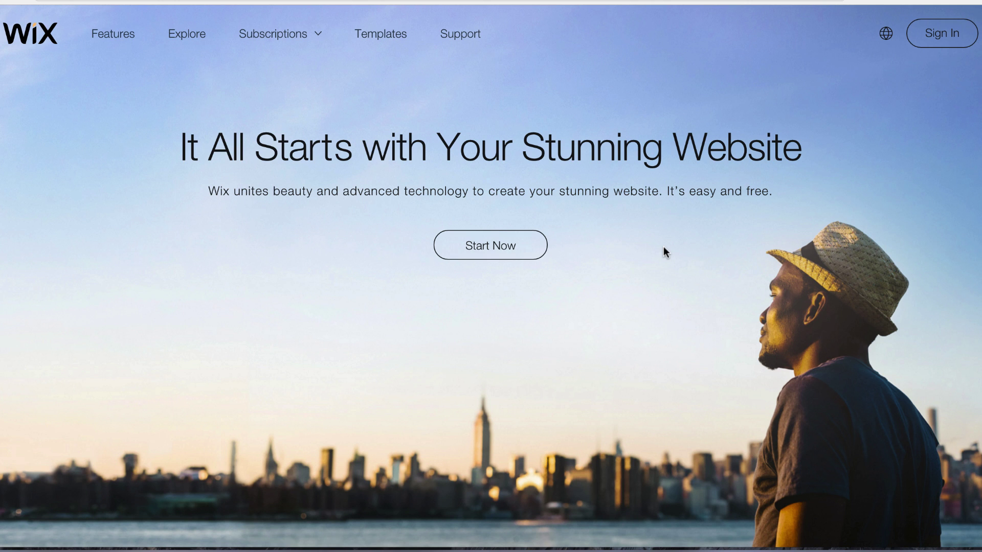
Step: Start creating a new website of the Blog category using Wix ADI
{"action": "left_click", "coordinate": [467, 250]}
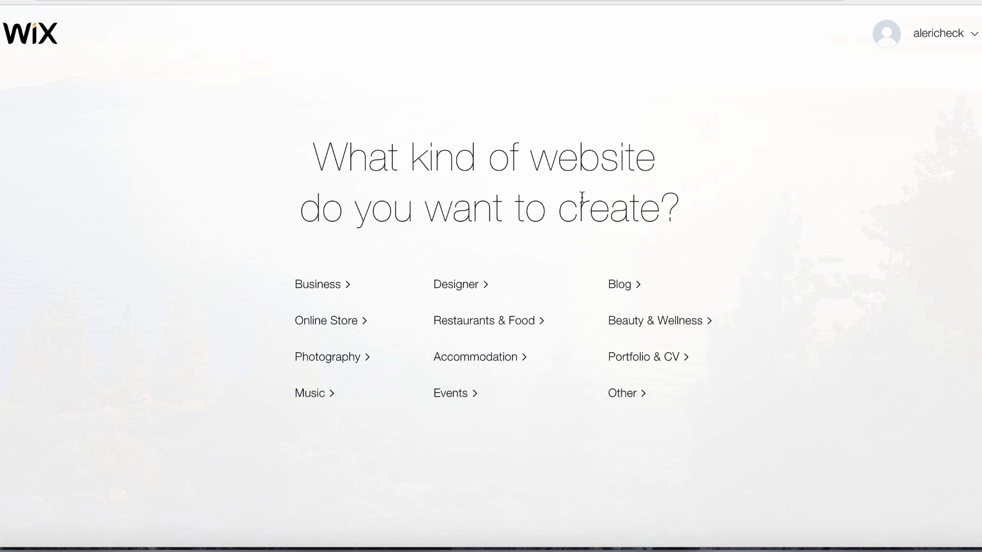
{"action": "left_click", "coordinate": [632, 283]}
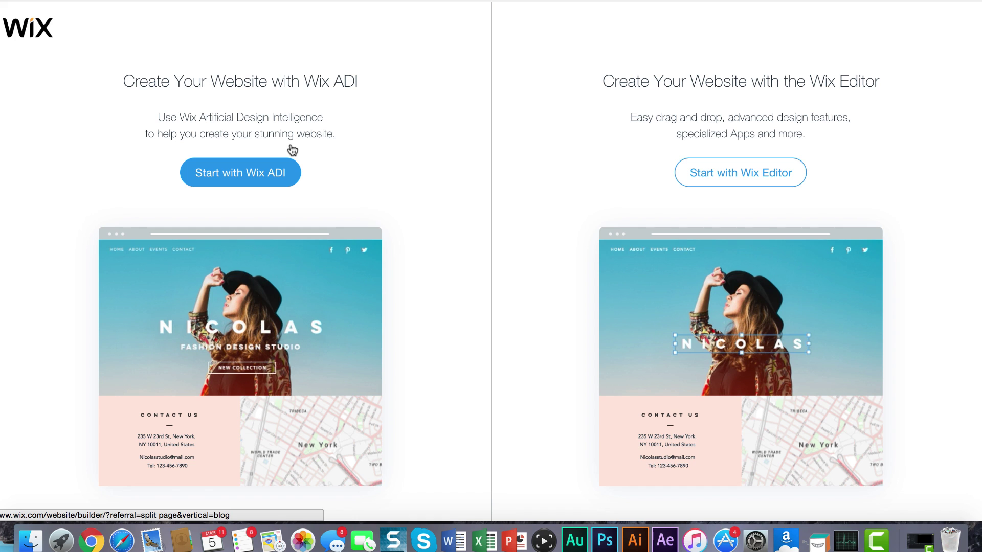
{"action": "left_click", "coordinate": [261, 179]}
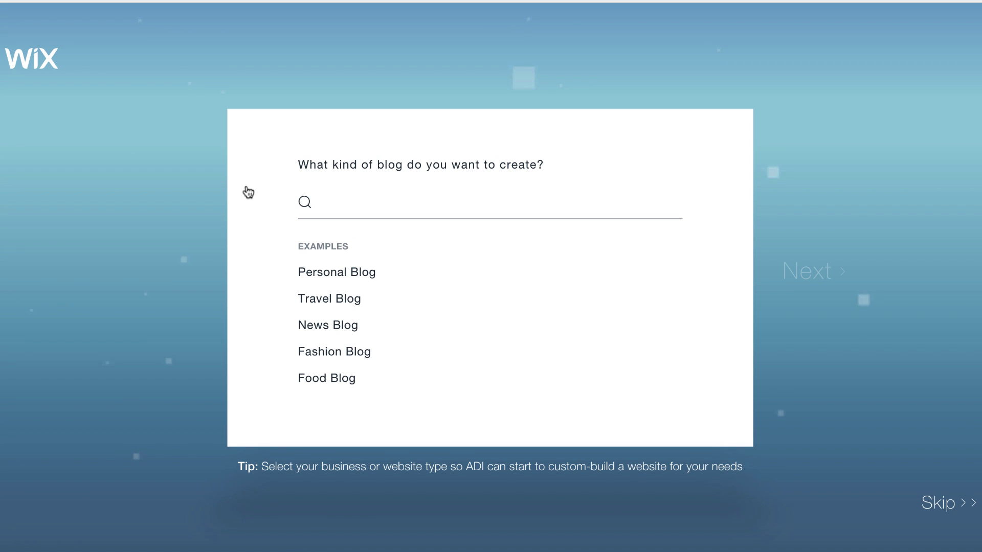
Step: Set the kind of blog to Tech Blog and request the Get subscribers feature
{"action": "type", "text": "Tech"}
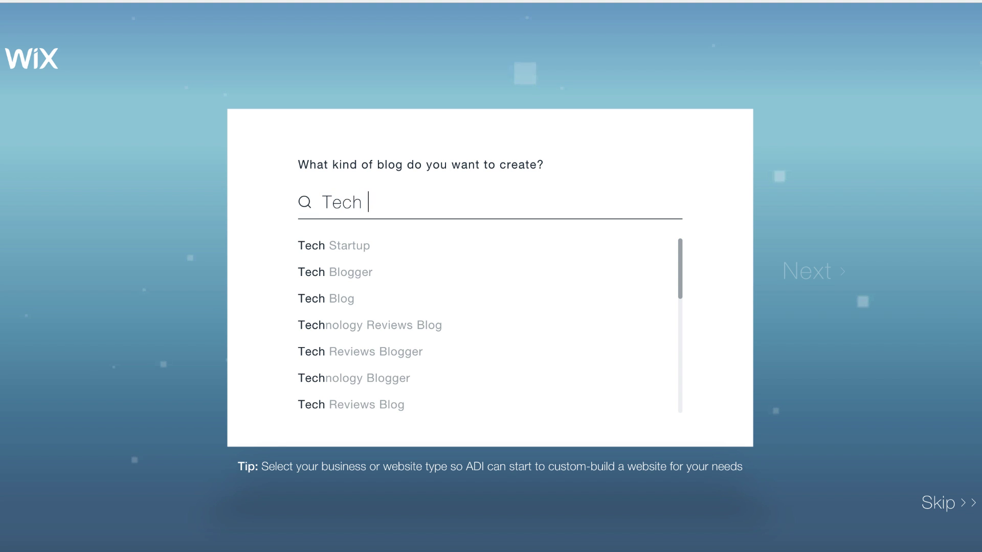
{"action": "left_click", "coordinate": [331, 309]}
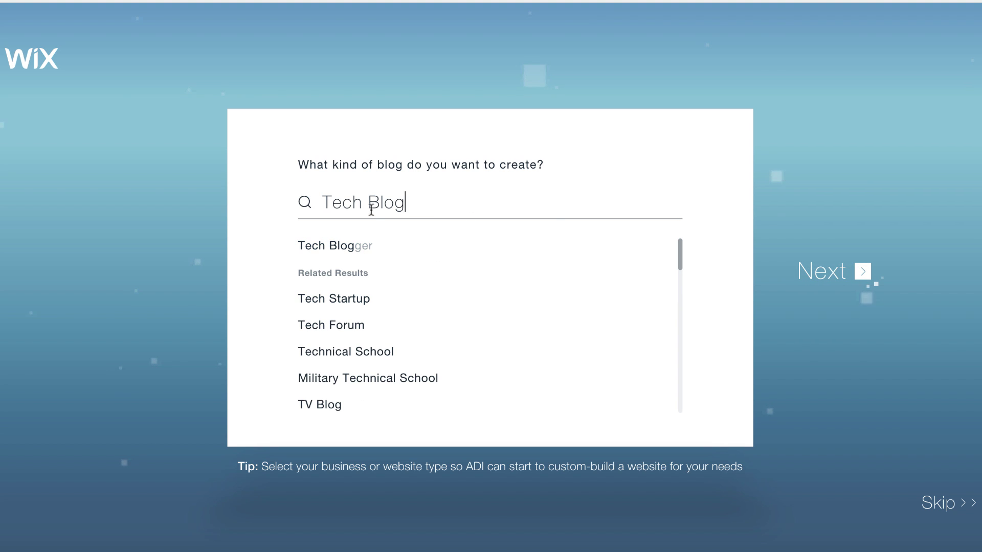
{"action": "left_click", "coordinate": [850, 270]}
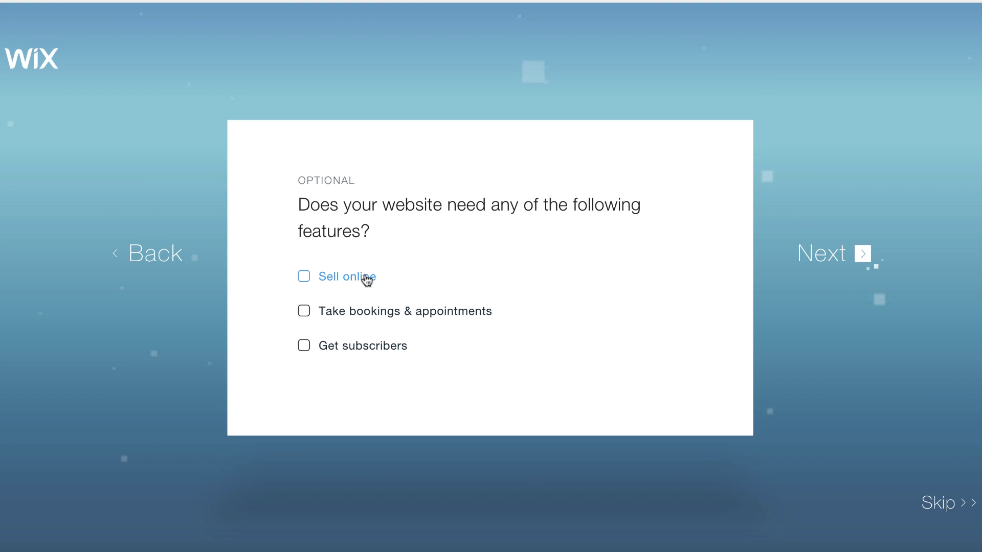
{"action": "left_click", "coordinate": [357, 348]}
{"action": "left_click", "coordinate": [840, 266]}
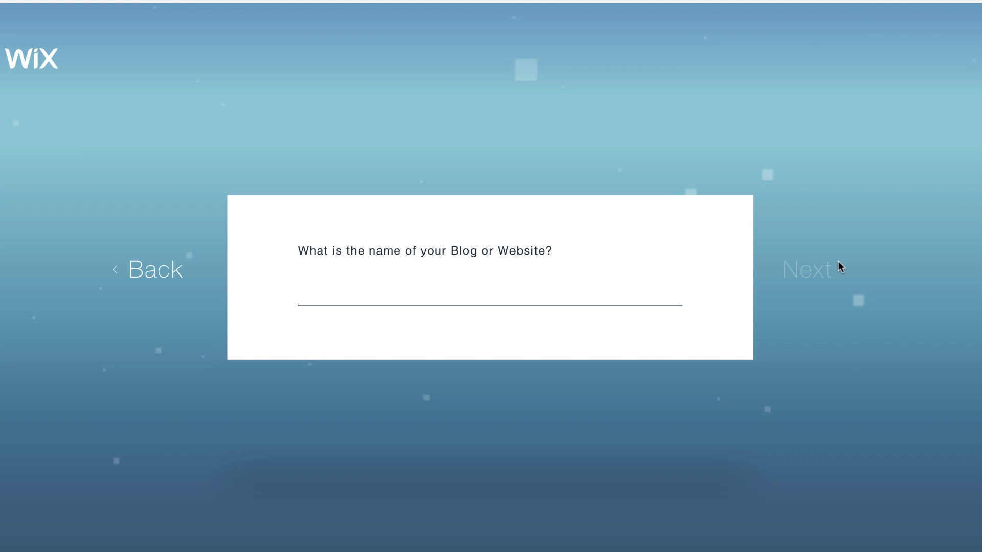
Step: Name the website AppFind Blog and skip the business location
{"action": "type", "text": "App"}
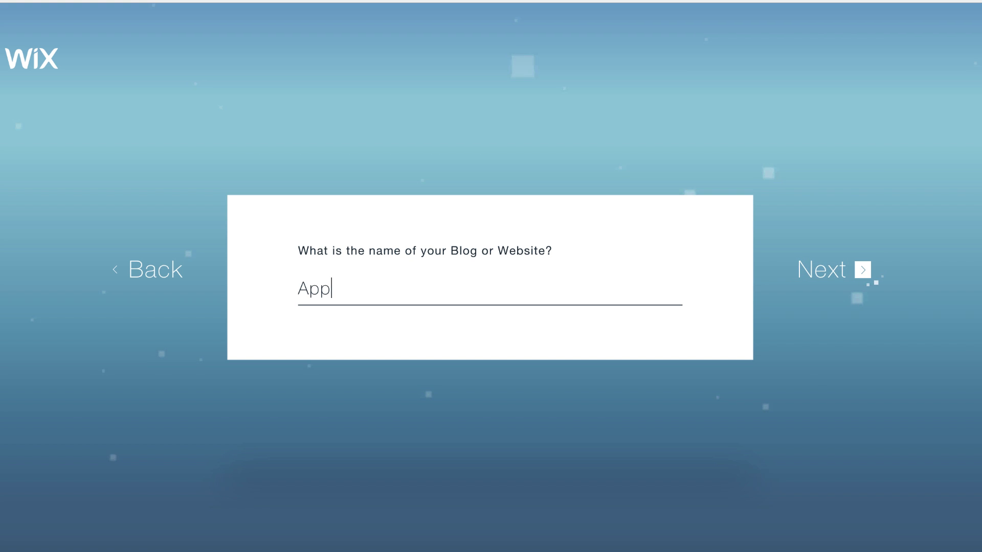
{"action": "type", "text": "Find "}
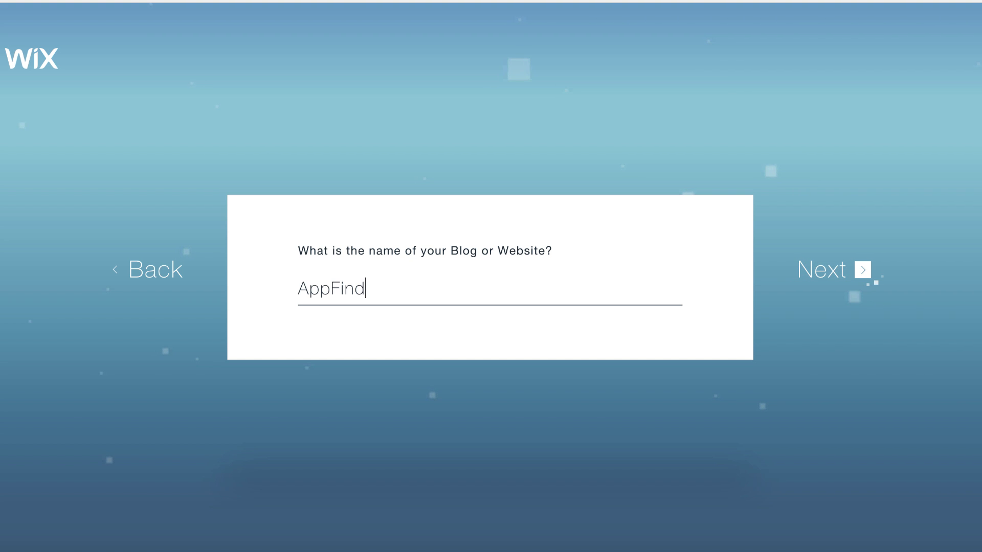
{"action": "type", "text": "Blog"}
{"action": "left_click", "coordinate": [862, 271]}
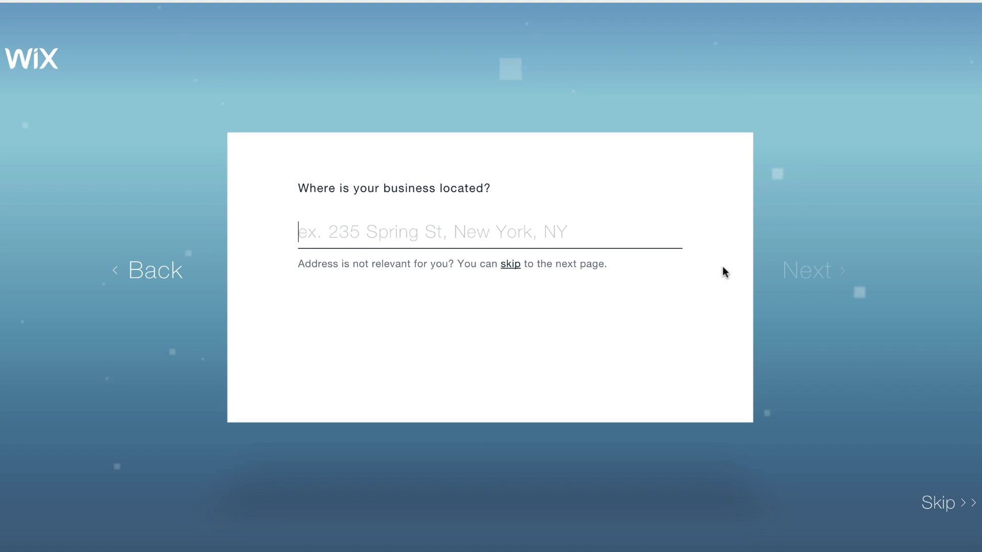
{"action": "left_click", "coordinate": [510, 264]}
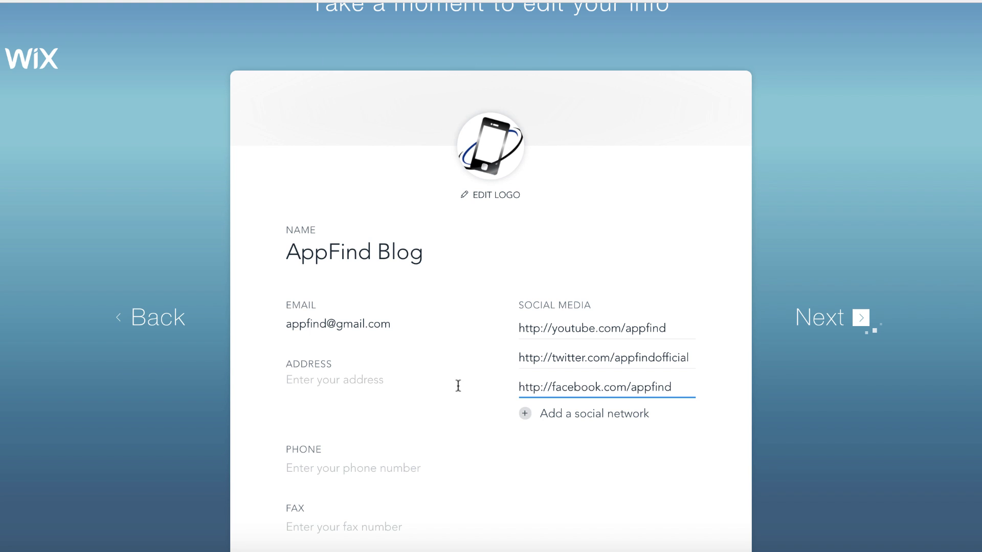
Step: Review the blog's profile info and social media links, and continue without entering an address, phone or fax number
{"action": "left_click", "coordinate": [456, 385]}
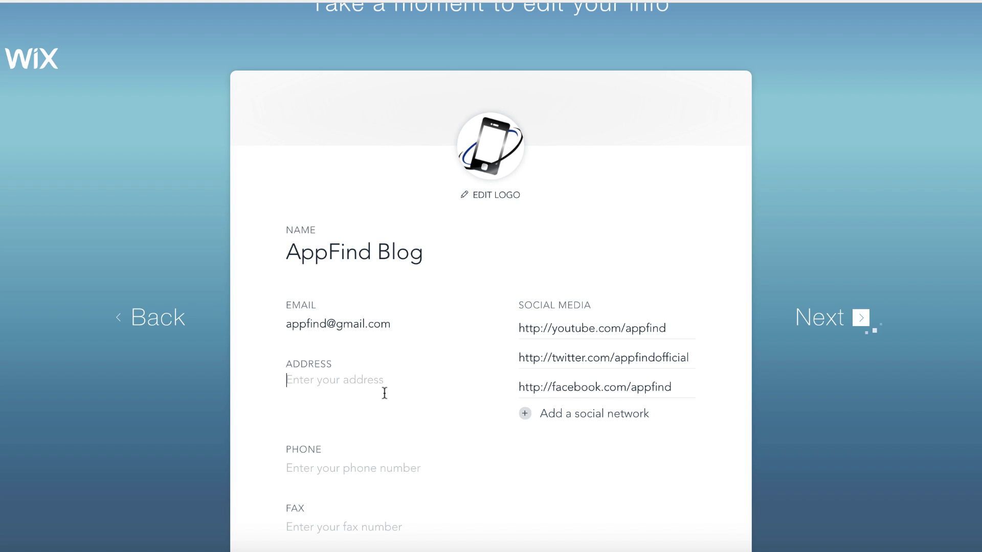
{"action": "scroll", "coordinate": [385, 393], "scroll_direction": "down", "scroll_amount": 1}
{"action": "scroll", "coordinate": [385, 393], "scroll_direction": "up", "scroll_amount": 2}
{"action": "scroll", "coordinate": [384, 392], "scroll_direction": "down", "scroll_amount": 2}
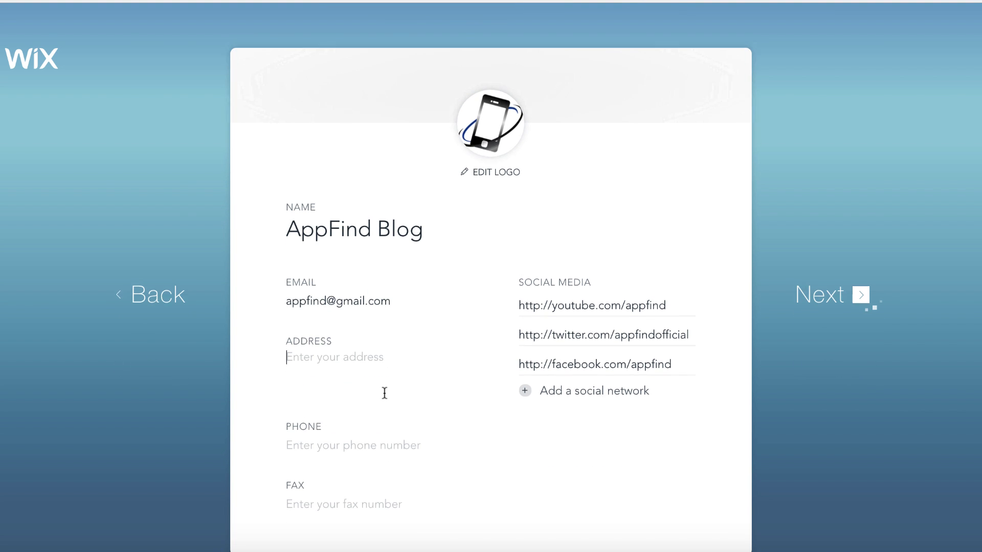
{"action": "scroll", "coordinate": [384, 393], "scroll_direction": "up", "scroll_amount": 1}
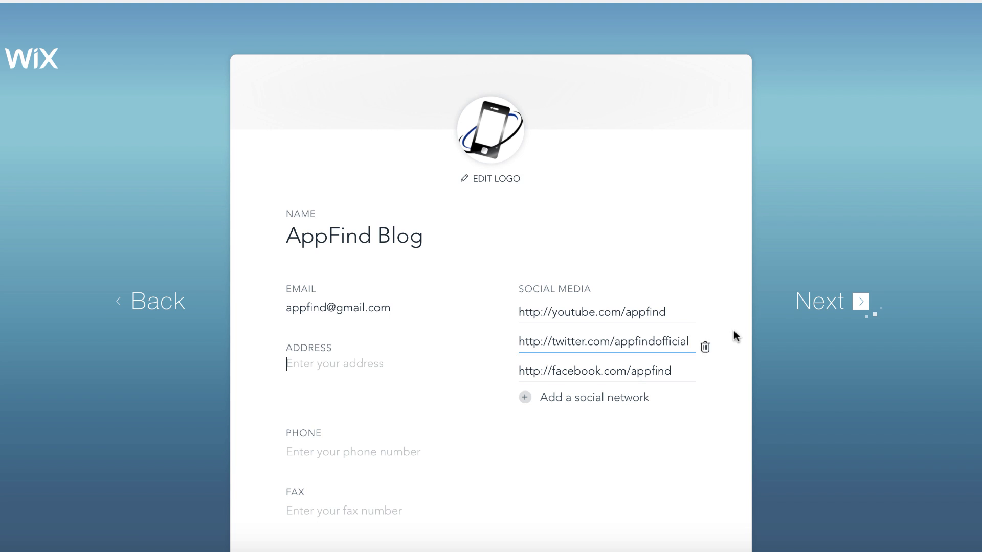
{"action": "left_click", "coordinate": [810, 310]}
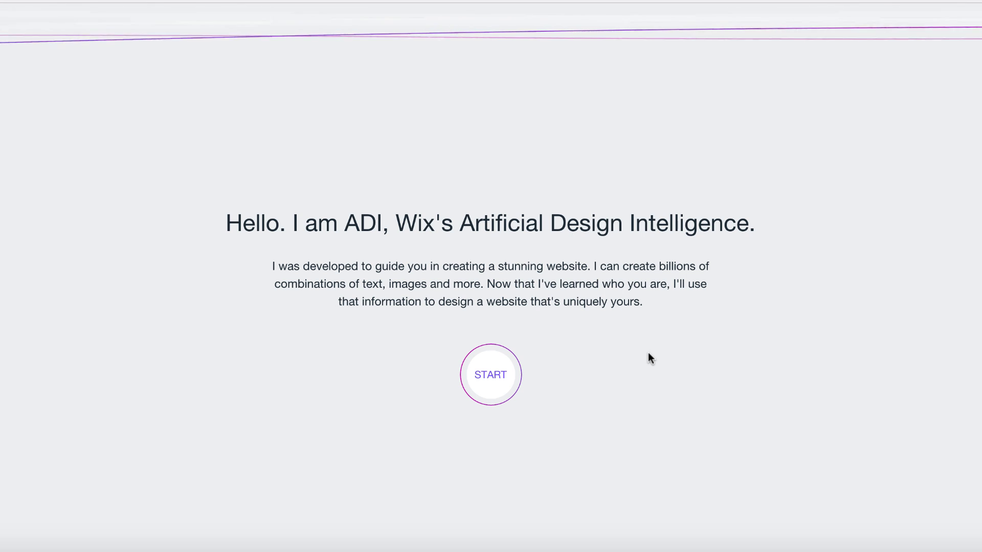
Step: Start the ADI design process, choose the Black Ice design and have the homepage created
{"action": "left_click", "coordinate": [493, 374]}
{"action": "left_click", "coordinate": [493, 372]}
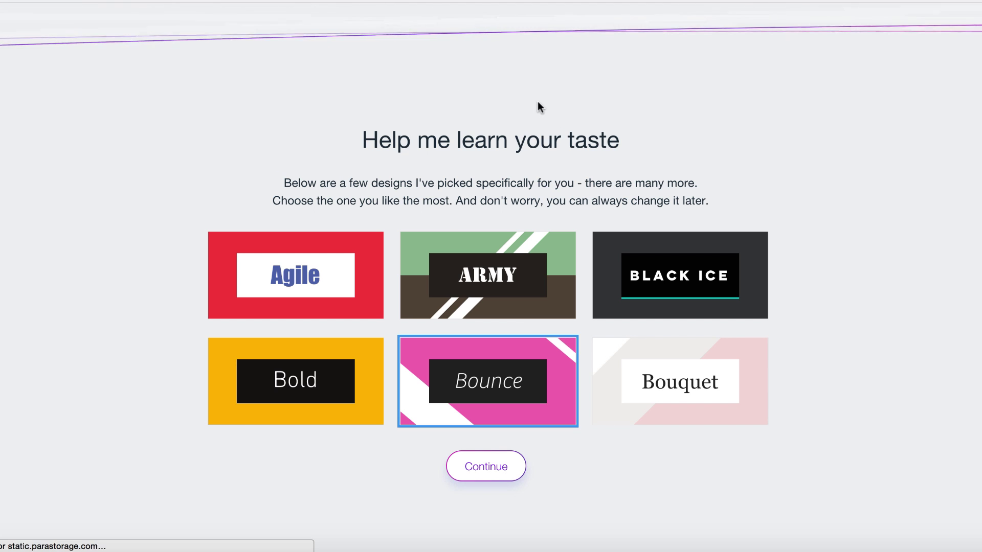
{"action": "left_click", "coordinate": [667, 287]}
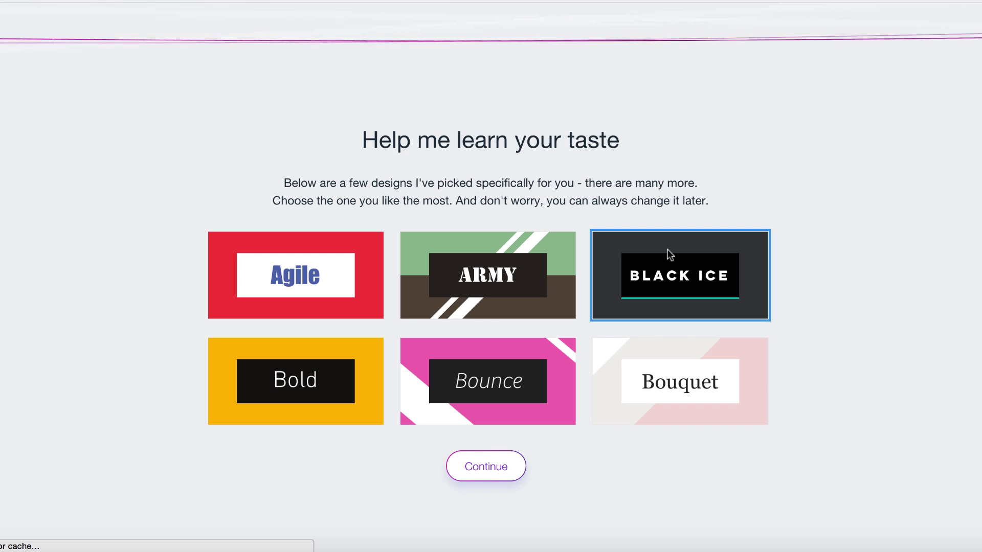
{"action": "left_click", "coordinate": [492, 465]}
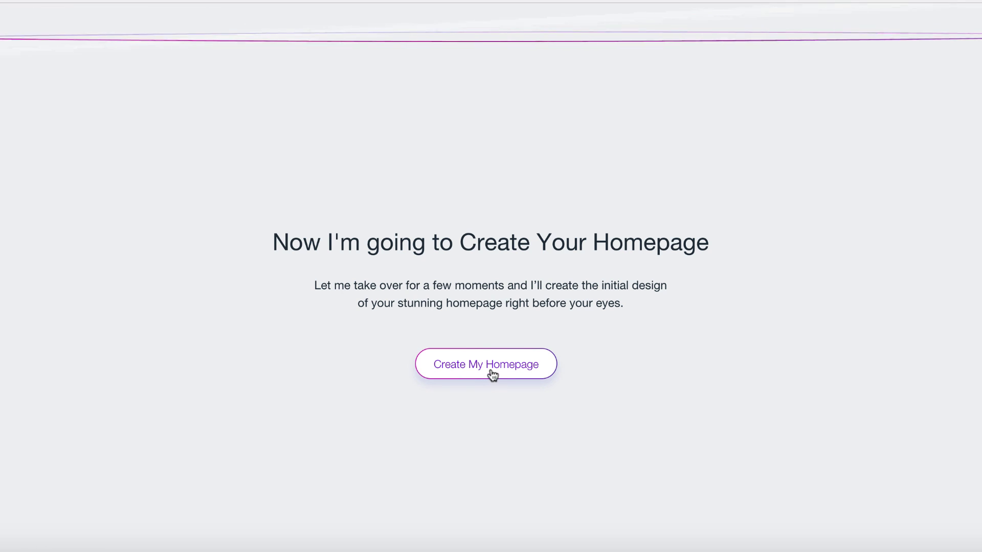
{"action": "left_click", "coordinate": [491, 373]}
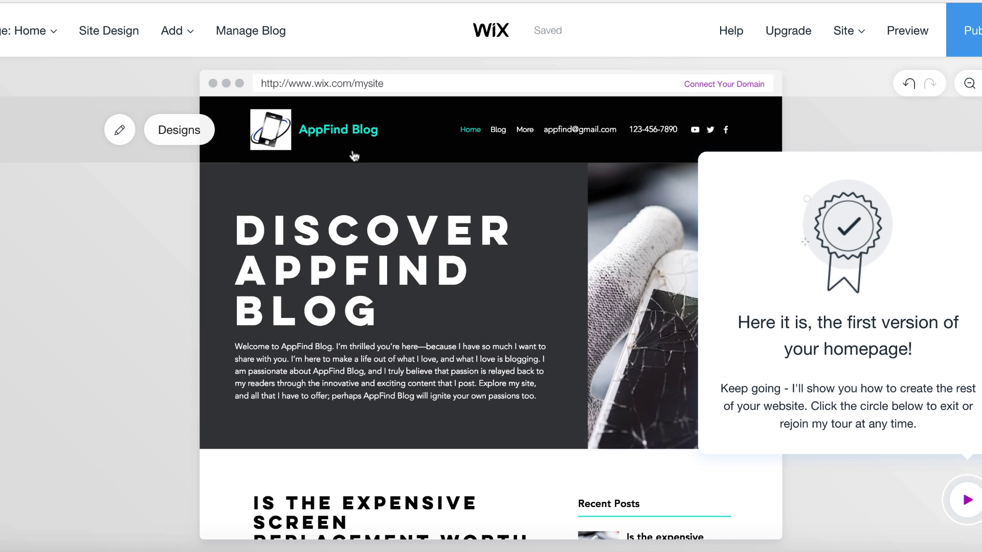
Step: Look through the generated homepage from the header and blog posts down to the Subscribe section
{"action": "scroll", "coordinate": [372, 371], "scroll_direction": "down", "scroll_amount": 10}
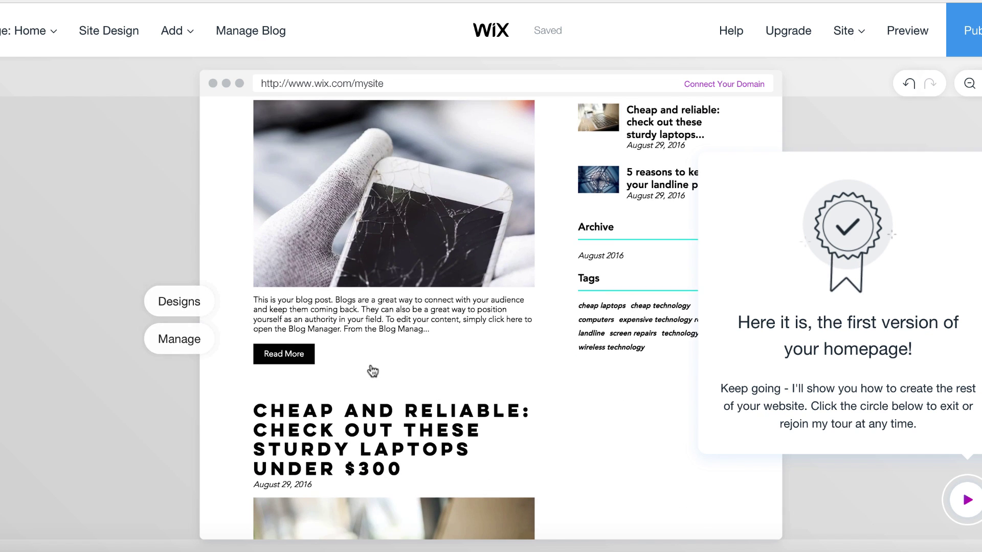
{"action": "scroll", "coordinate": [373, 372], "scroll_direction": "up", "scroll_amount": 3}
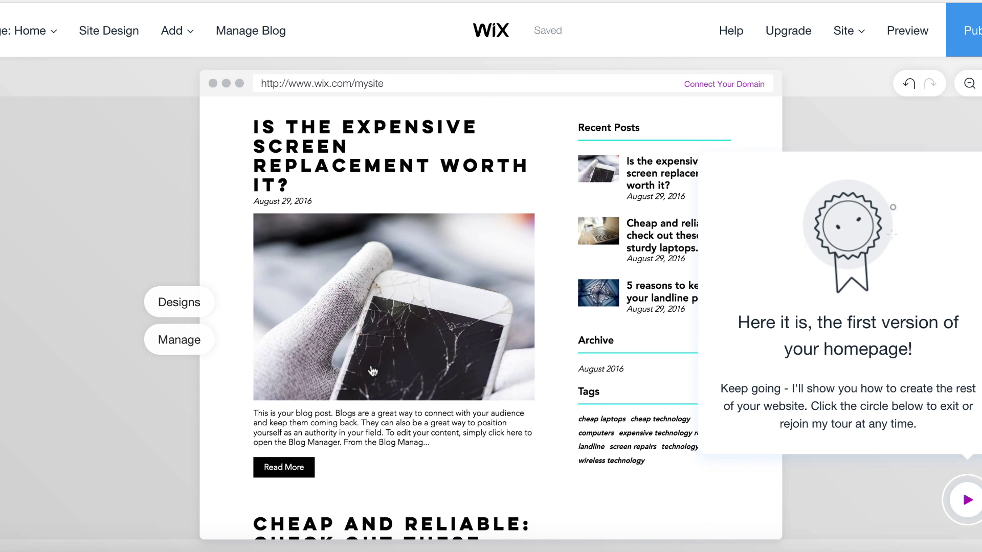
{"action": "scroll", "coordinate": [373, 372], "scroll_direction": "down", "scroll_amount": 3}
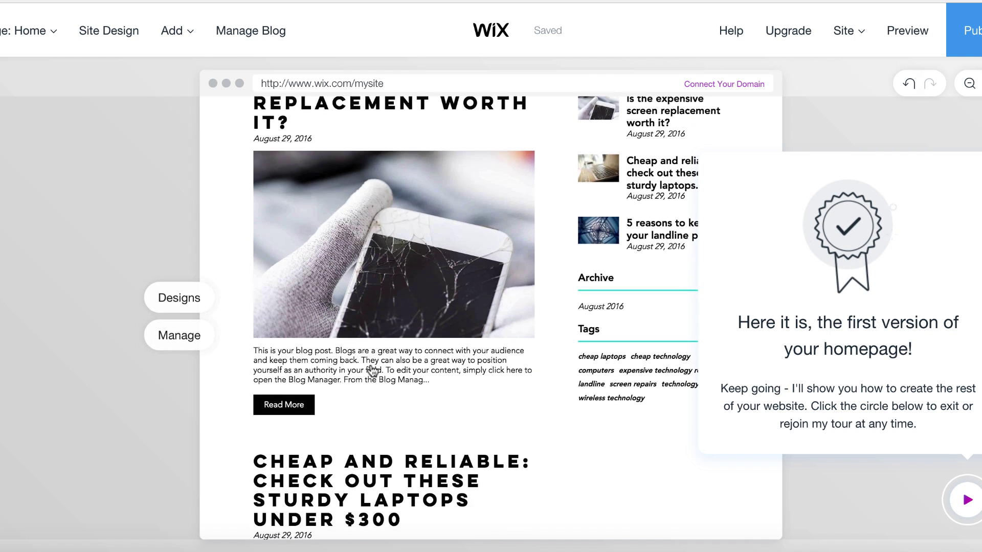
{"action": "scroll", "coordinate": [373, 372], "scroll_direction": "down", "scroll_amount": 7}
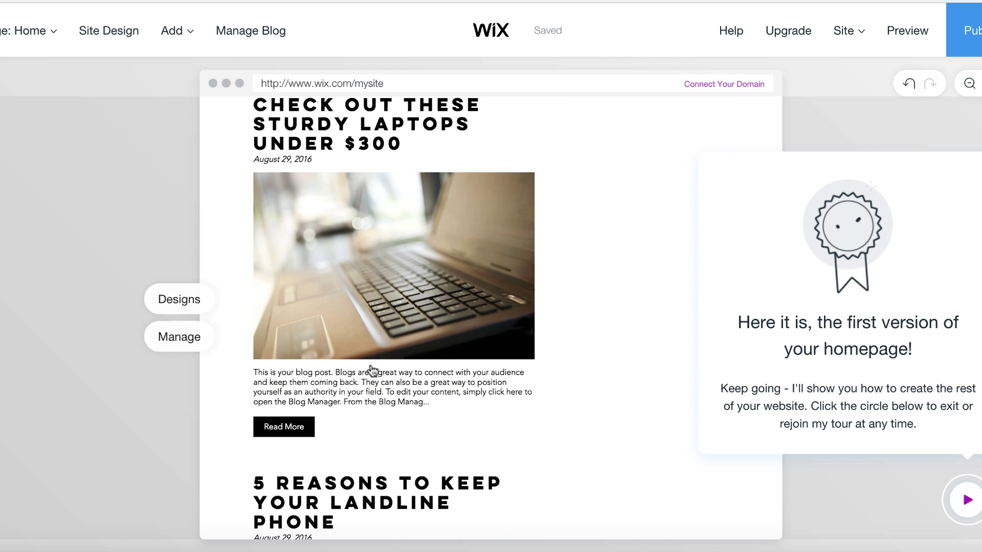
{"action": "scroll", "coordinate": [373, 372], "scroll_direction": "down", "scroll_amount": 9}
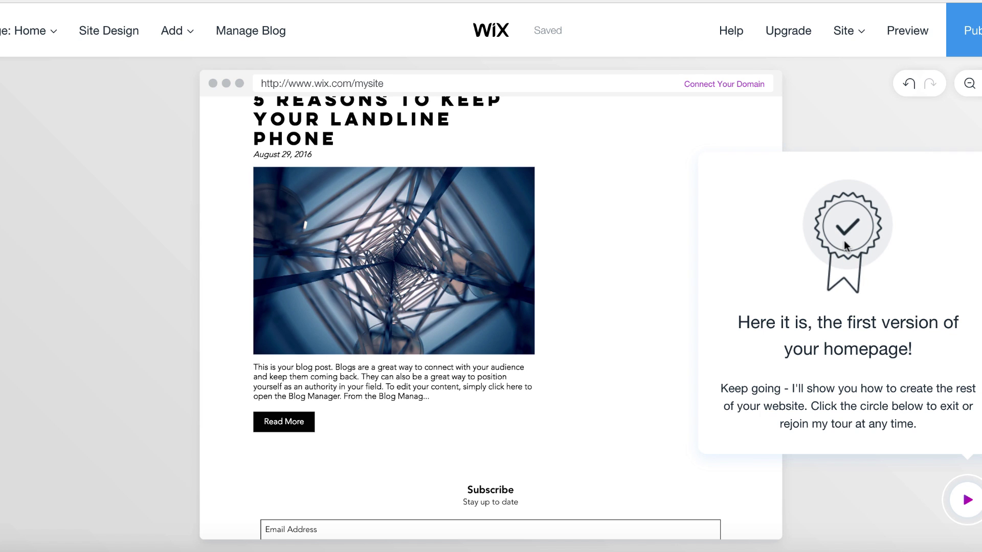
Step: Open the guided What's Next list and follow its Preview Your Site task into preview mode
{"action": "left_click", "coordinate": [956, 510]}
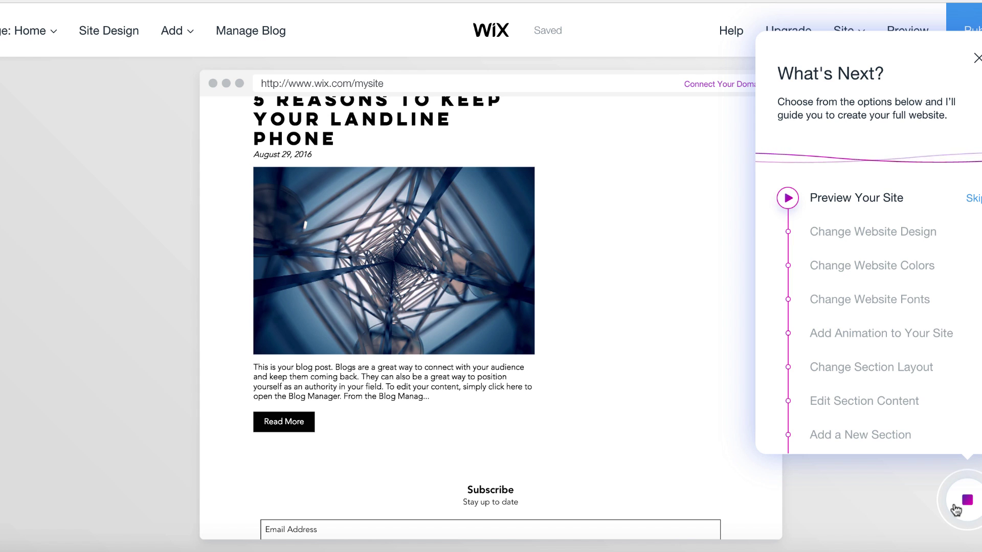
{"action": "left_click", "coordinate": [788, 198]}
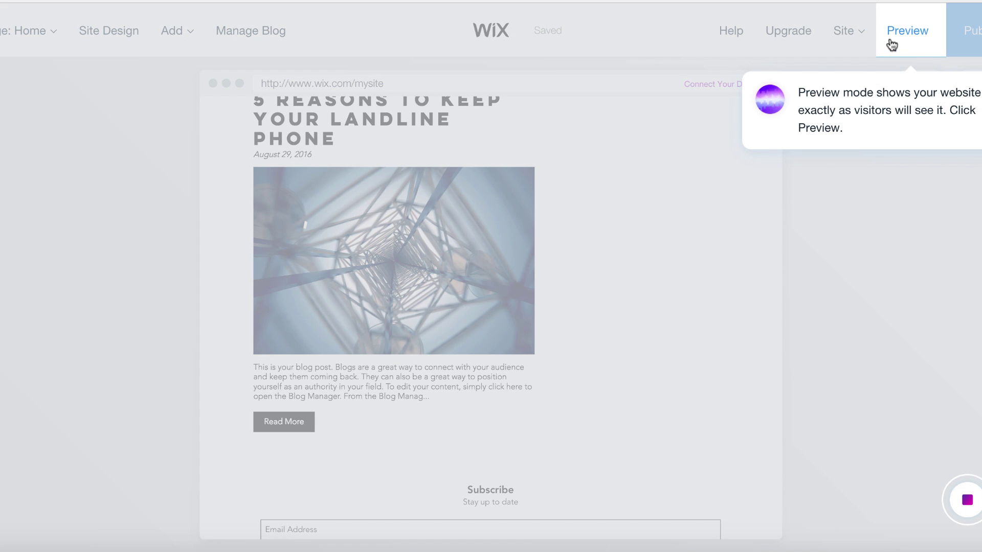
{"action": "left_click", "coordinate": [891, 45]}
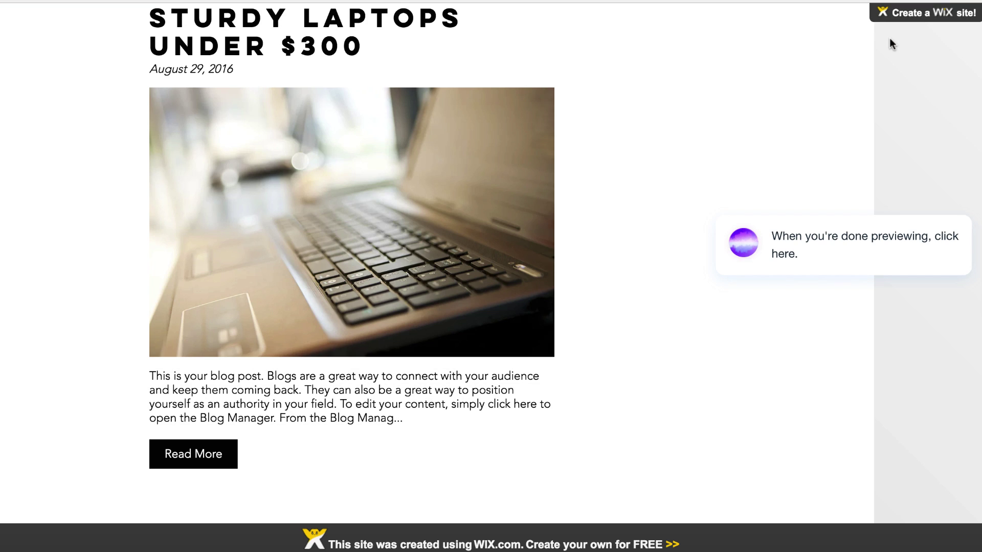
Step: Examine the previewed homepage and its sample posts, and open the post "Is the expensive screen replacement worth it?"
{"action": "scroll", "coordinate": [442, 271], "scroll_direction": "up", "scroll_amount": 15}
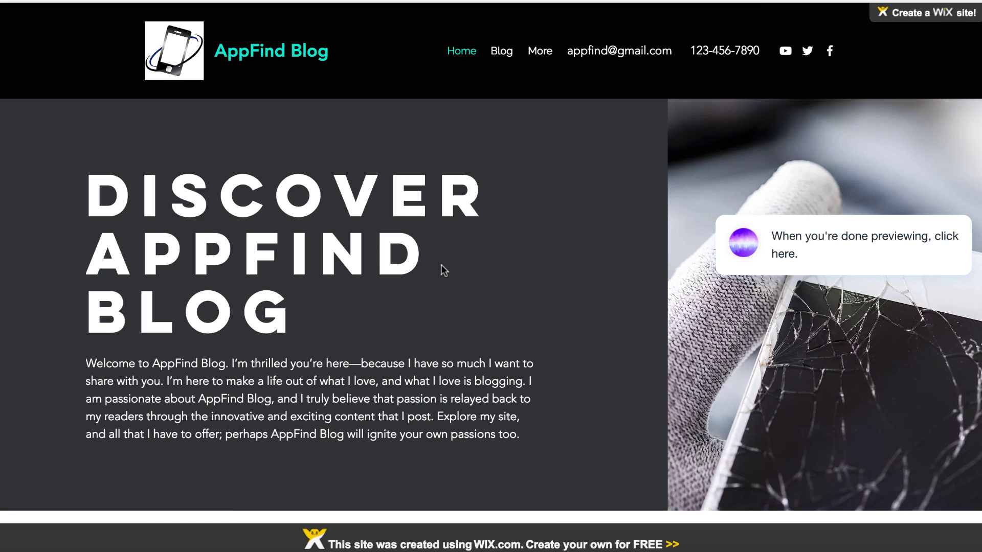
{"action": "scroll", "coordinate": [437, 231], "scroll_direction": "down", "scroll_amount": 2}
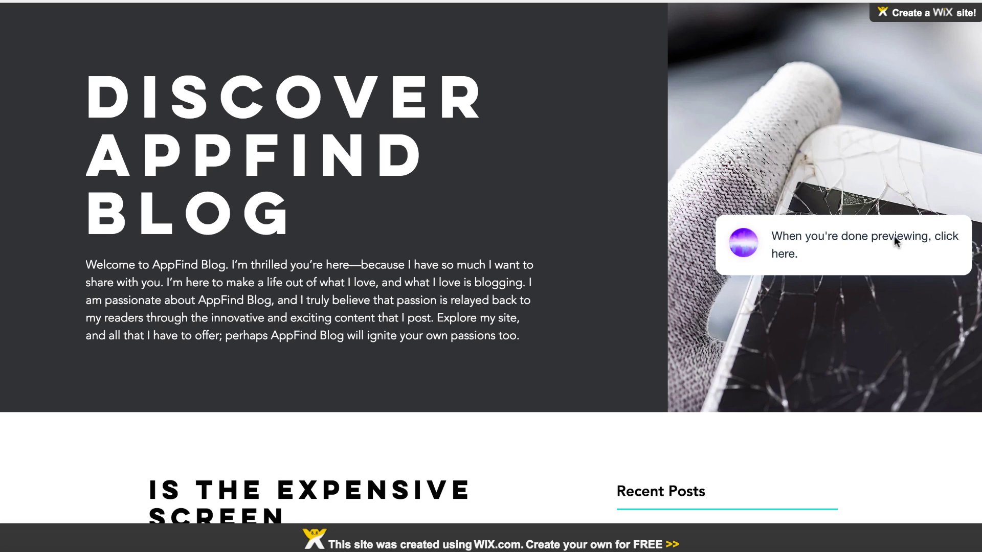
{"action": "scroll", "coordinate": [511, 302], "scroll_direction": "down", "scroll_amount": 10}
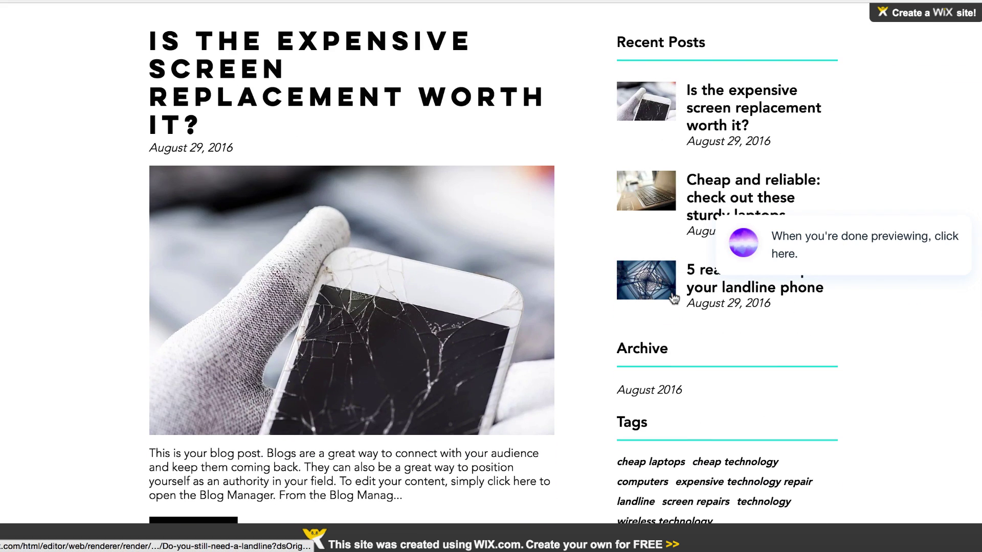
{"action": "scroll", "coordinate": [673, 299], "scroll_direction": "down", "scroll_amount": 15}
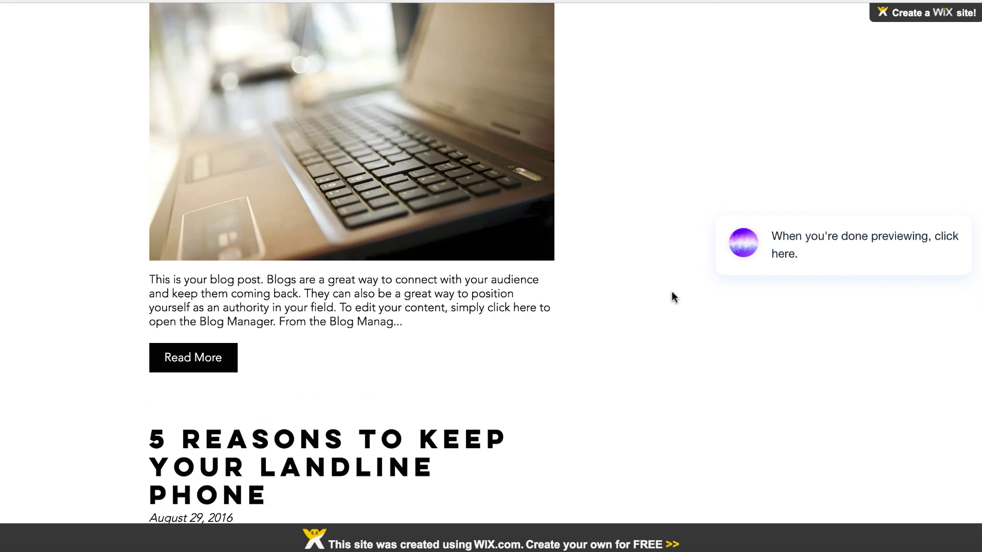
{"action": "scroll", "coordinate": [673, 297], "scroll_direction": "down", "scroll_amount": 4}
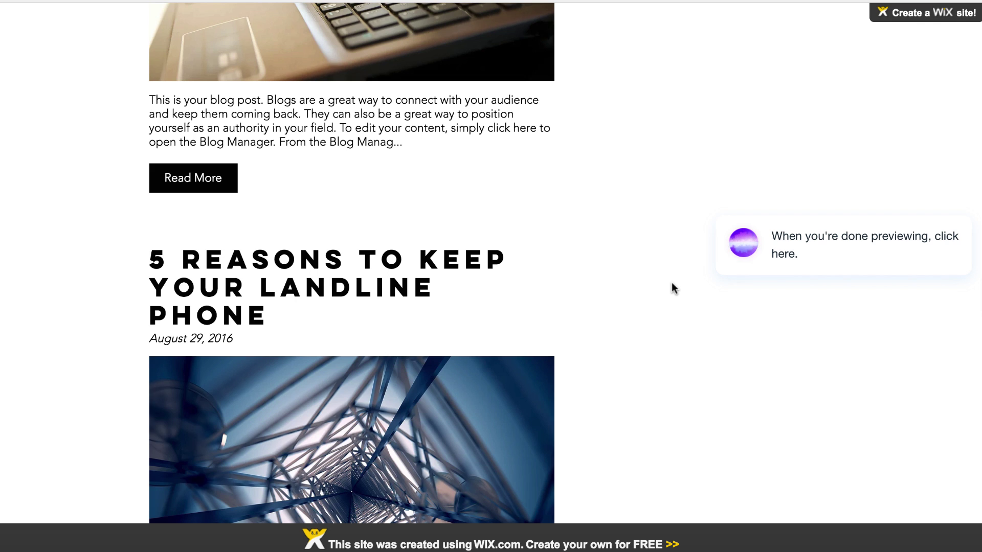
{"action": "scroll", "coordinate": [672, 283], "scroll_direction": "up", "scroll_amount": 20}
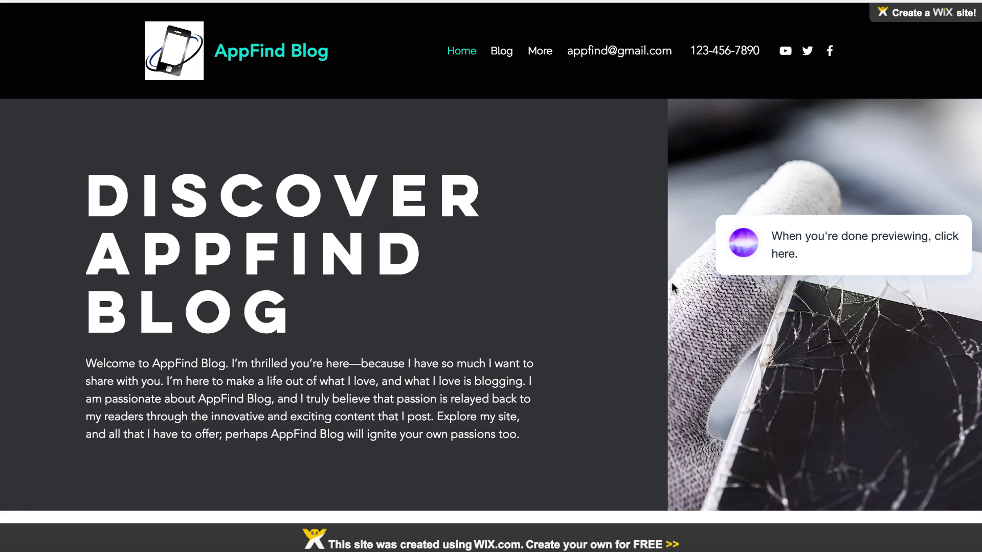
{"action": "scroll", "coordinate": [307, 96], "scroll_direction": "down", "scroll_amount": 10}
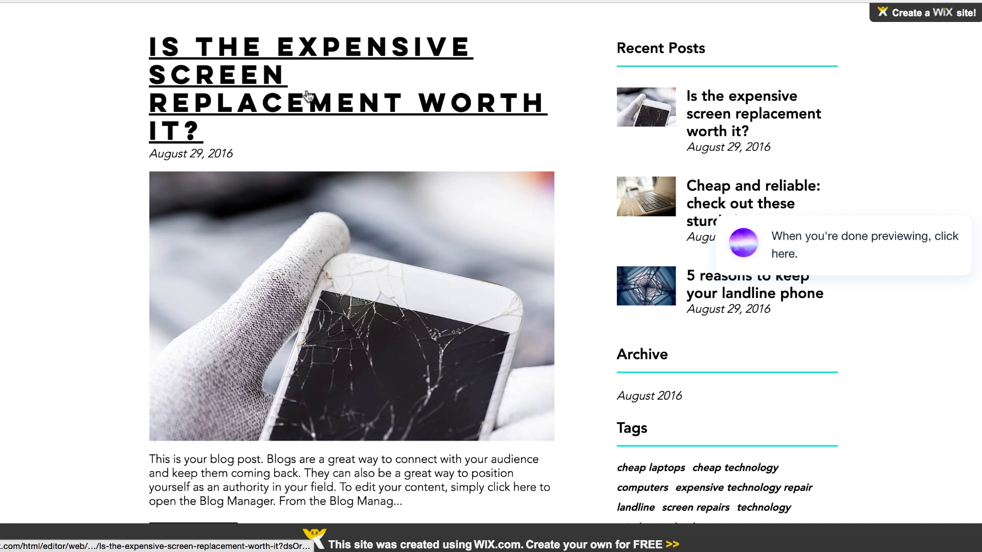
{"action": "left_click", "coordinate": [306, 91]}
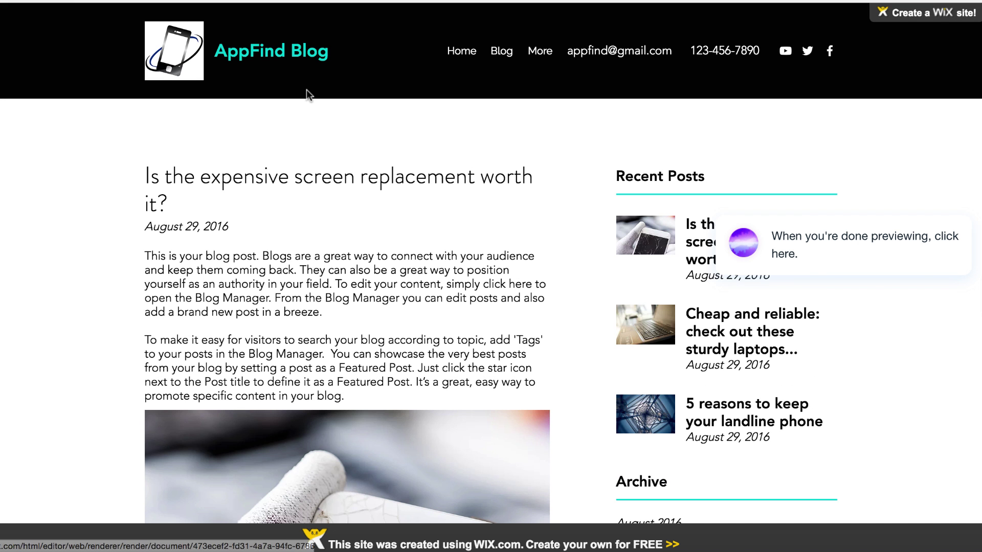
Step: Look through the screen replacement post in the desktop preview and the homepage in the mobile preview
{"action": "scroll", "coordinate": [385, 275], "scroll_direction": "down", "scroll_amount": 10}
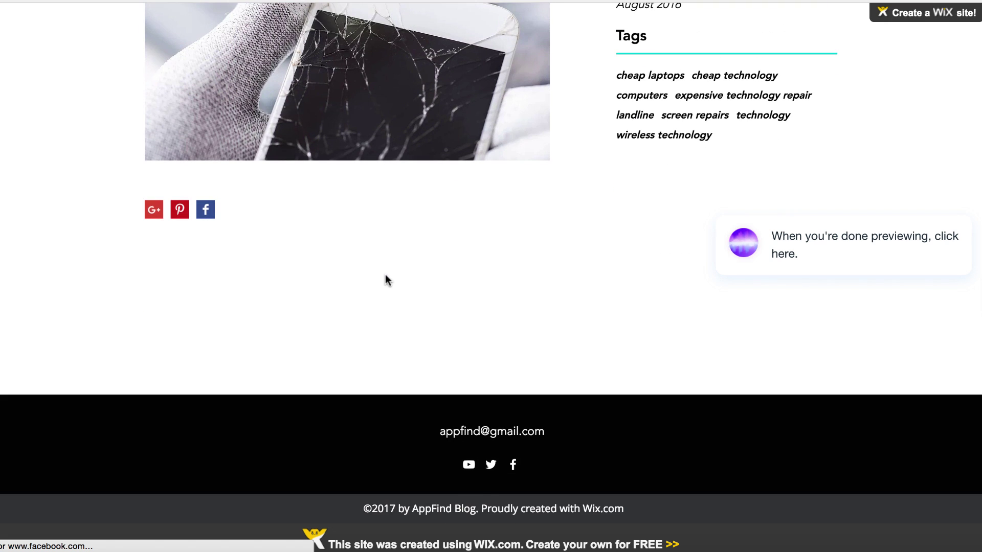
{"action": "scroll", "coordinate": [328, 211], "scroll_direction": "up", "scroll_amount": 10}
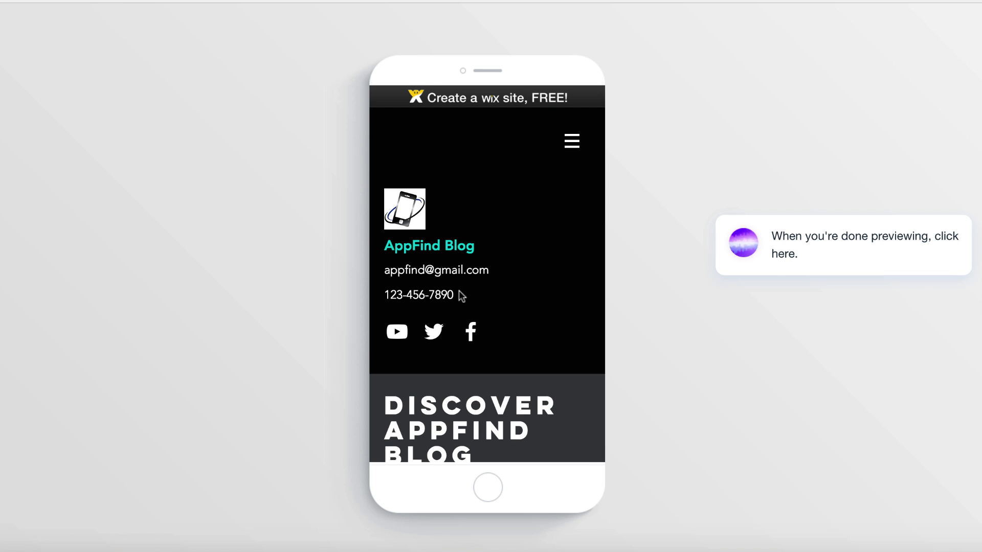
{"action": "scroll", "coordinate": [462, 295], "scroll_direction": "down", "scroll_amount": 2}
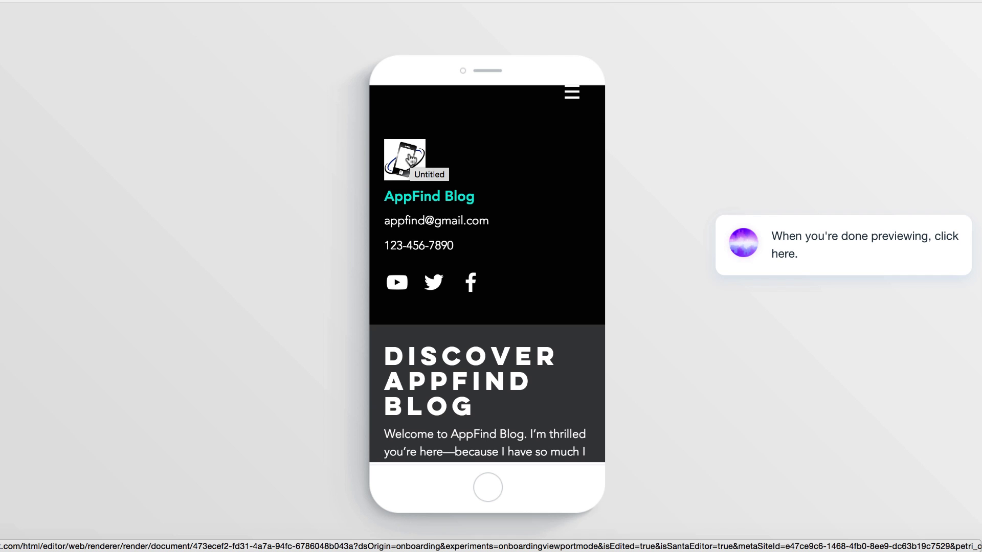
{"action": "scroll", "coordinate": [411, 160], "scroll_direction": "down", "scroll_amount": 10}
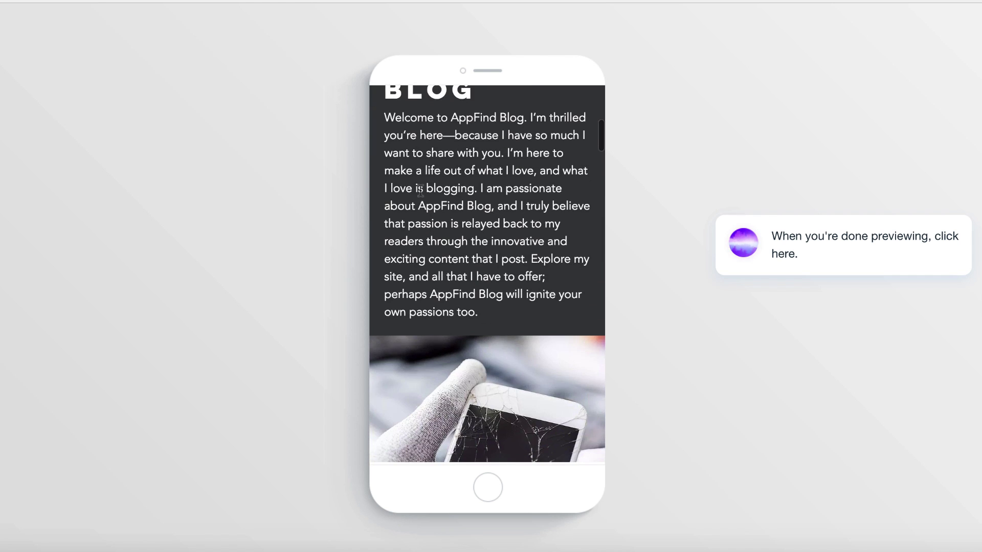
{"action": "scroll", "coordinate": [424, 187], "scroll_direction": "down", "scroll_amount": 15}
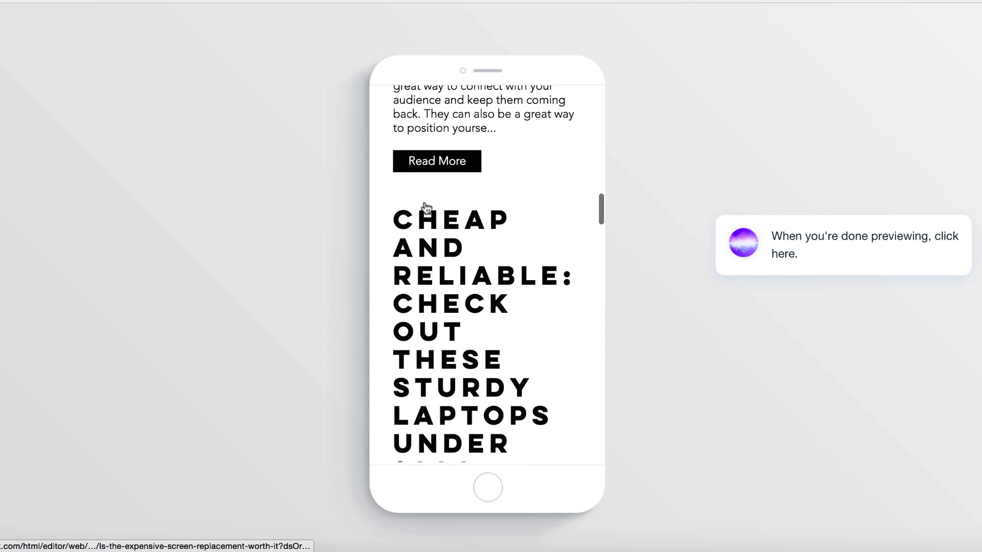
{"action": "scroll", "coordinate": [426, 208], "scroll_direction": "down", "scroll_amount": 5}
{"action": "scroll", "coordinate": [426, 207], "scroll_direction": "up", "scroll_amount": 20}
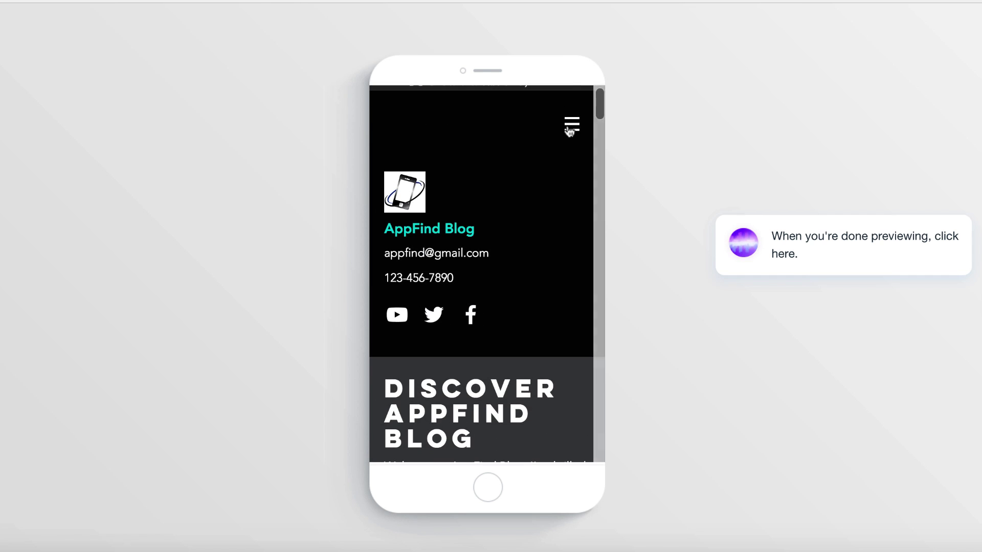
Step: Check the mobile navigation menu, close it and look over the mobile homepage down to the first post
{"action": "left_click", "coordinate": [571, 128]}
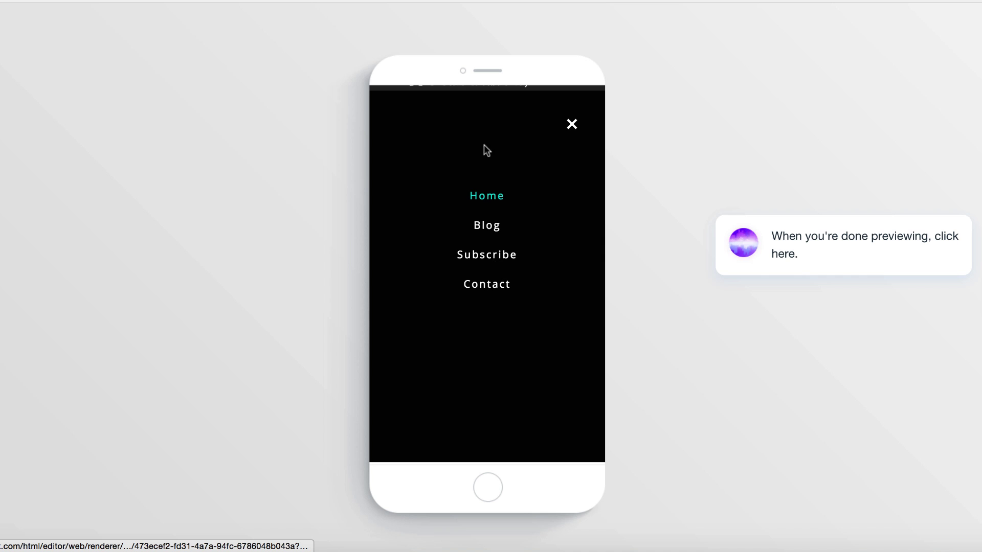
{"action": "left_click", "coordinate": [572, 124]}
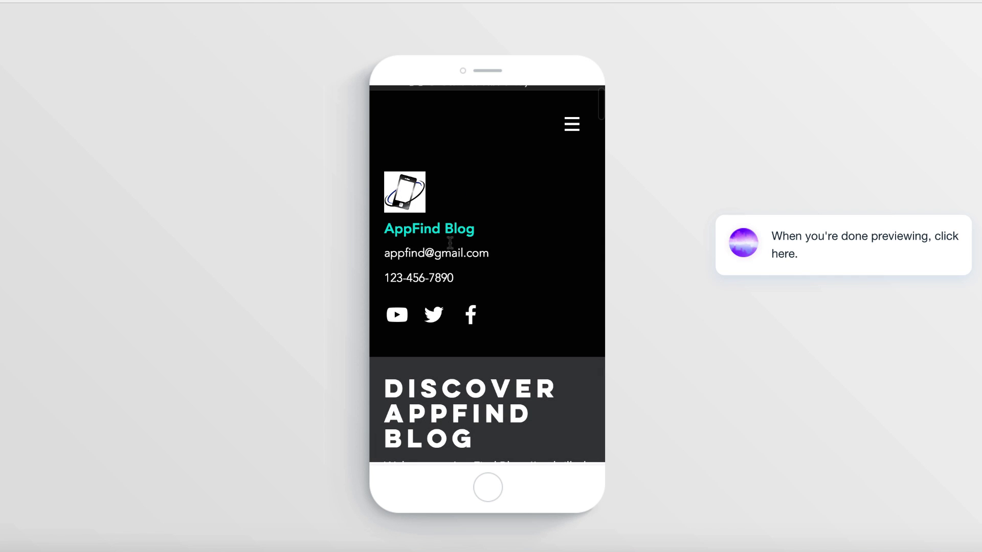
{"action": "scroll", "coordinate": [472, 207], "scroll_direction": "down", "scroll_amount": 3}
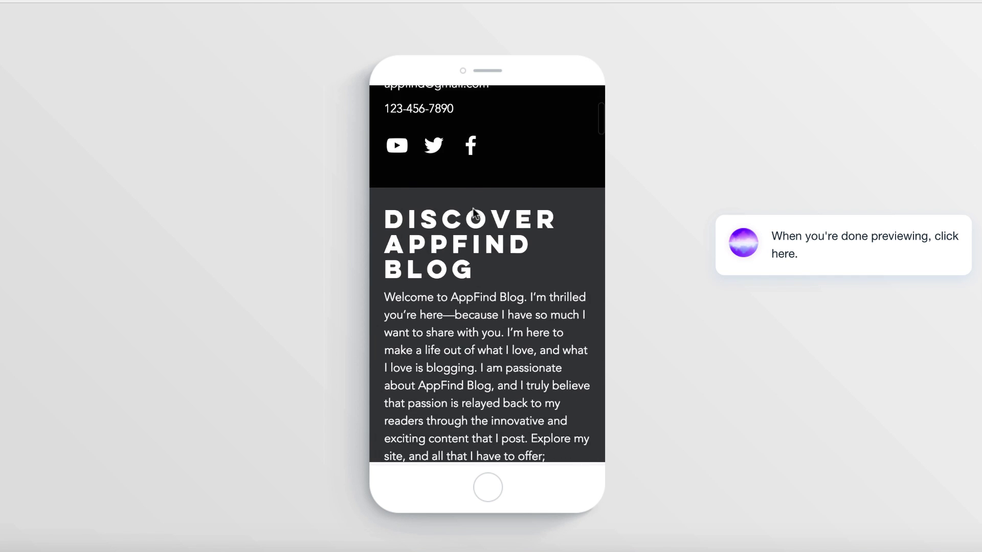
{"action": "scroll", "coordinate": [472, 208], "scroll_direction": "down", "scroll_amount": 2}
{"action": "scroll", "coordinate": [474, 302], "scroll_direction": "down", "scroll_amount": 4}
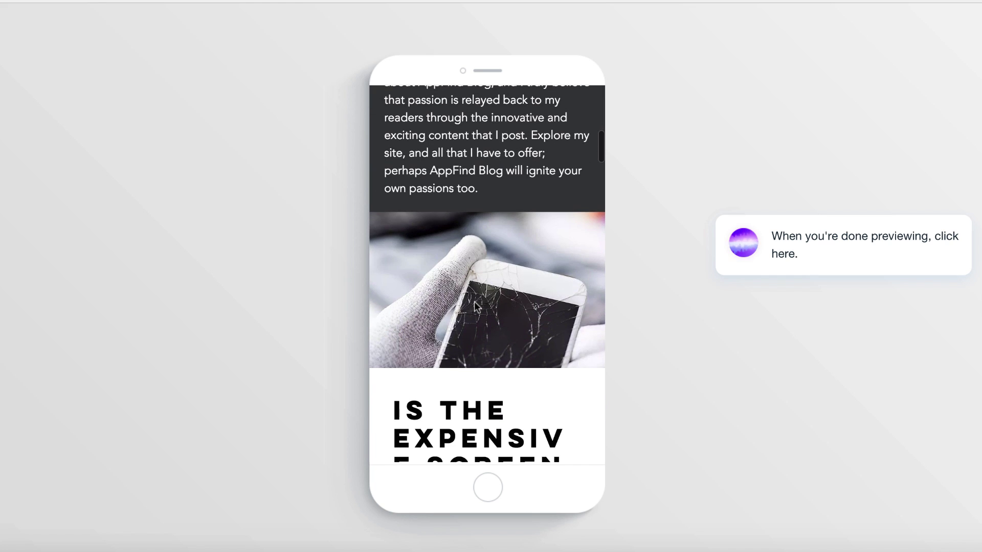
{"action": "scroll", "coordinate": [474, 302], "scroll_direction": "down", "scroll_amount": 3}
{"action": "scroll", "coordinate": [474, 307], "scroll_direction": "down", "scroll_amount": 4}
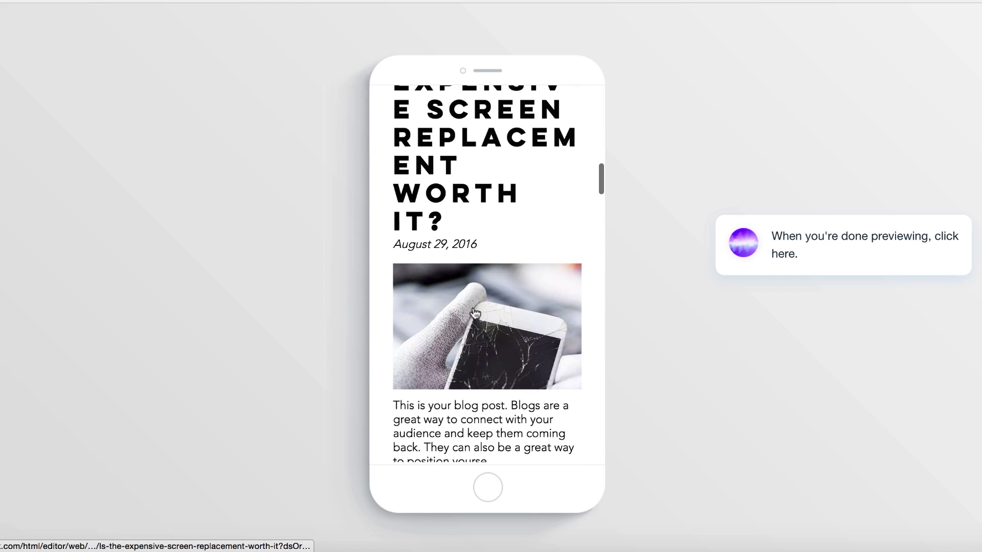
Step: Open the post "Is the expensive screen replacement worth it?" in the mobile preview and examine its text, share icons and recent posts
{"action": "left_click", "coordinate": [439, 121]}
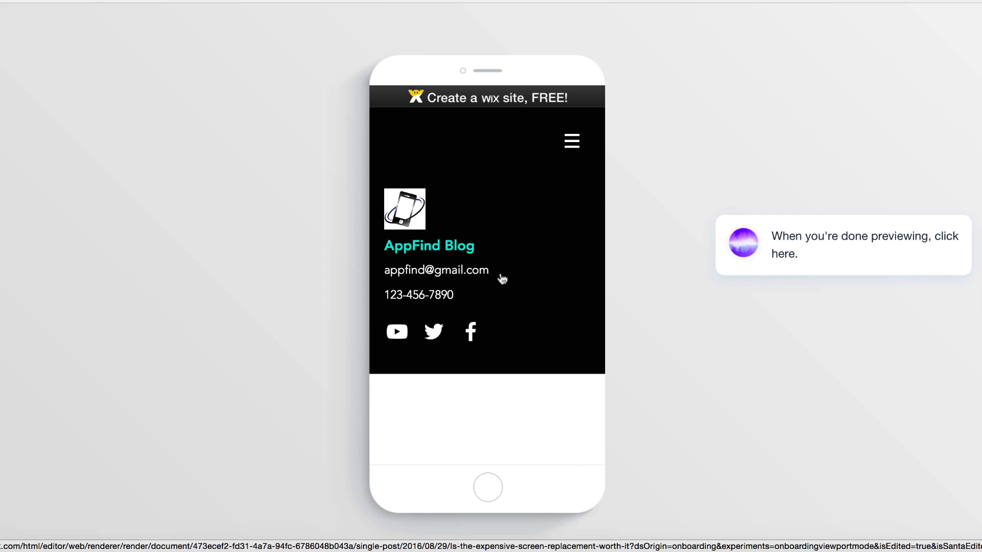
{"action": "scroll", "coordinate": [500, 273], "scroll_direction": "down", "scroll_amount": 10}
{"action": "scroll", "coordinate": [500, 273], "scroll_direction": "up", "scroll_amount": 5}
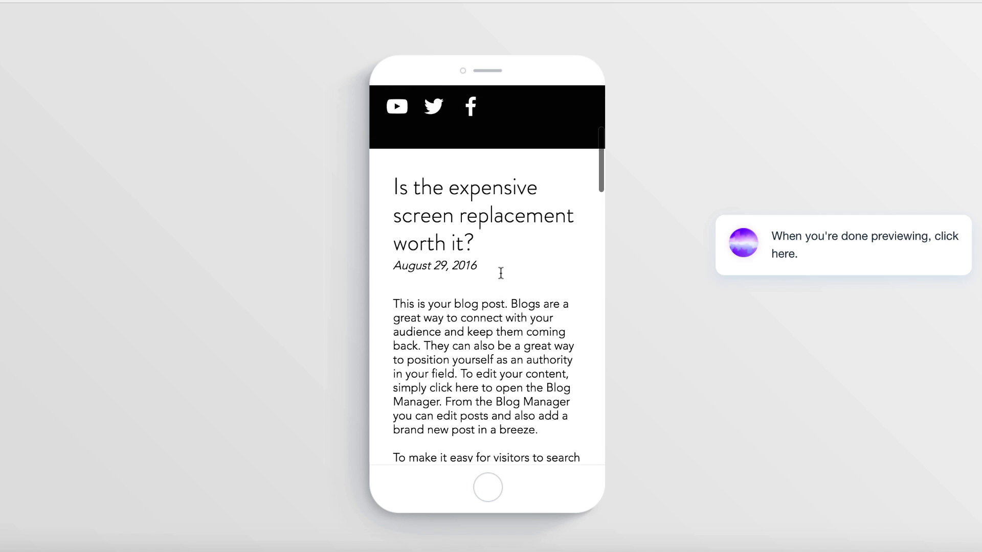
{"action": "scroll", "coordinate": [501, 272], "scroll_direction": "down", "scroll_amount": 5}
{"action": "scroll", "coordinate": [501, 272], "scroll_direction": "down", "scroll_amount": 8}
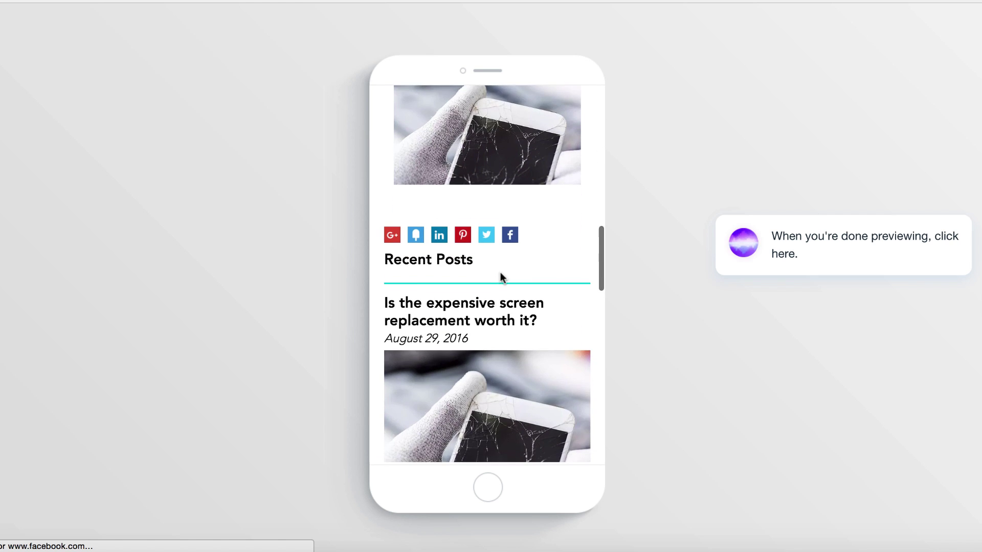
{"action": "scroll", "coordinate": [500, 273], "scroll_direction": "down", "scroll_amount": 8}
{"action": "scroll", "coordinate": [500, 287], "scroll_direction": "up", "scroll_amount": 15}
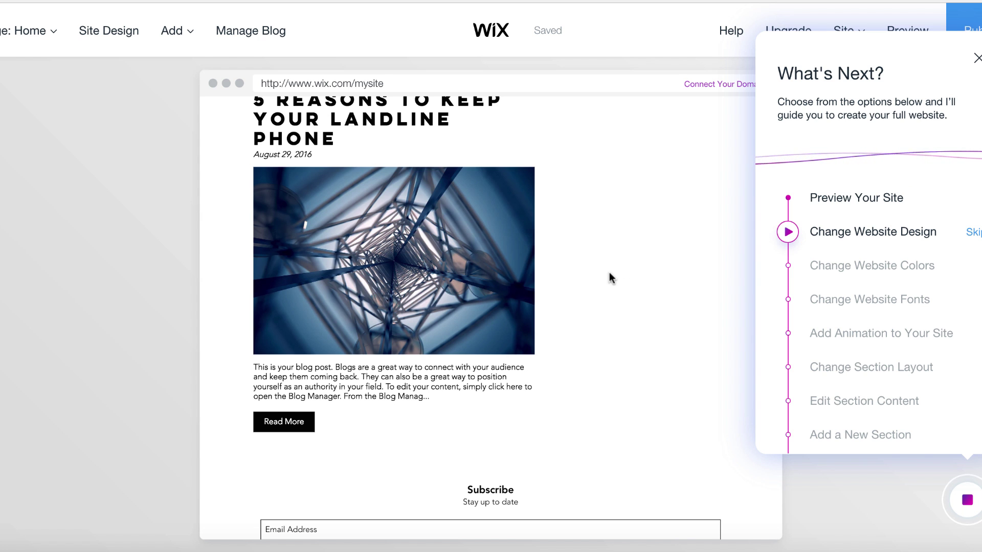
Step: Review the Hi Rise design on the homepage, keep it and skip the Change Website Colors task
{"action": "scroll", "coordinate": [609, 272], "scroll_direction": "up", "scroll_amount": 15}
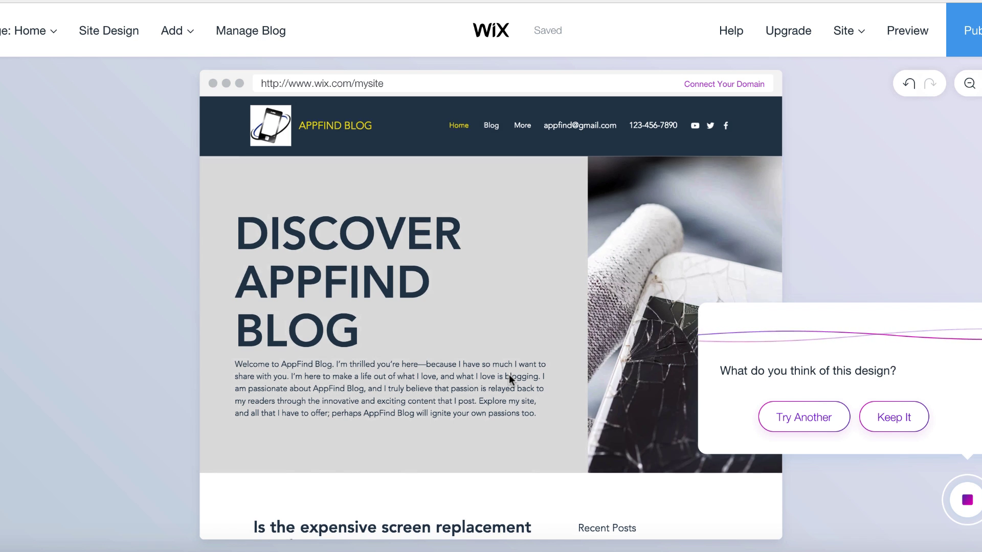
{"action": "scroll", "coordinate": [508, 358], "scroll_direction": "down", "scroll_amount": 5}
{"action": "scroll", "coordinate": [508, 375], "scroll_direction": "down", "scroll_amount": 5}
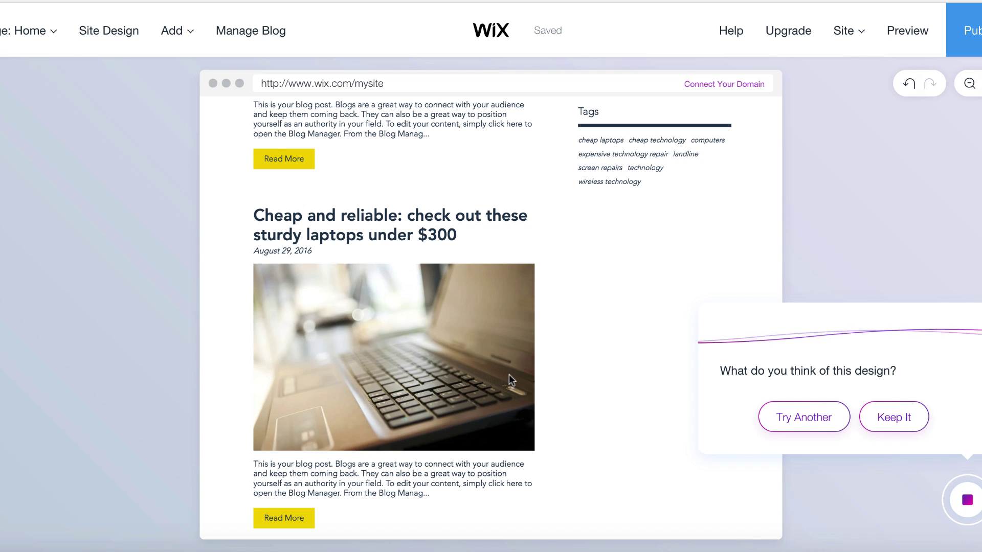
{"action": "scroll", "coordinate": [509, 374], "scroll_direction": "up", "scroll_amount": 4}
{"action": "scroll", "coordinate": [509, 379], "scroll_direction": "up", "scroll_amount": 7}
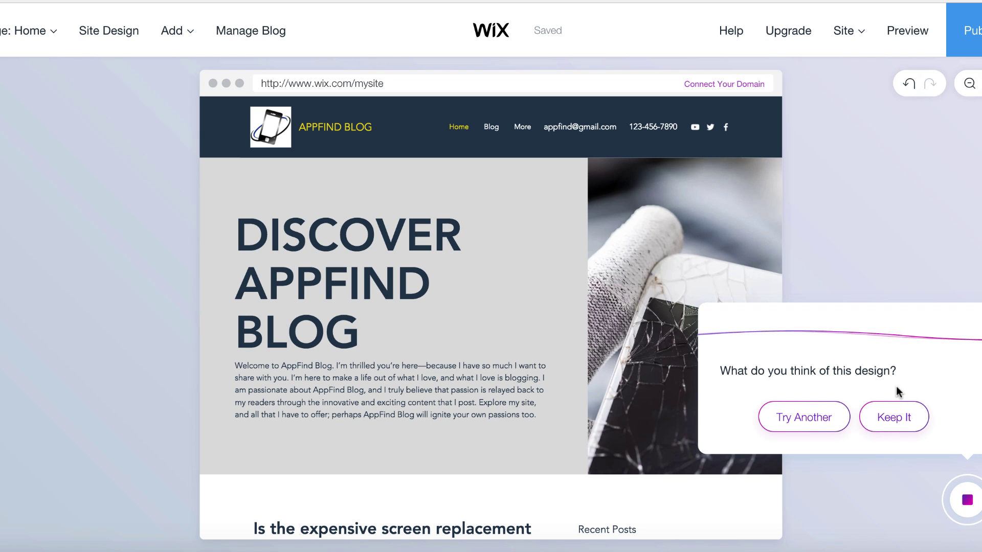
{"action": "left_click", "coordinate": [899, 415]}
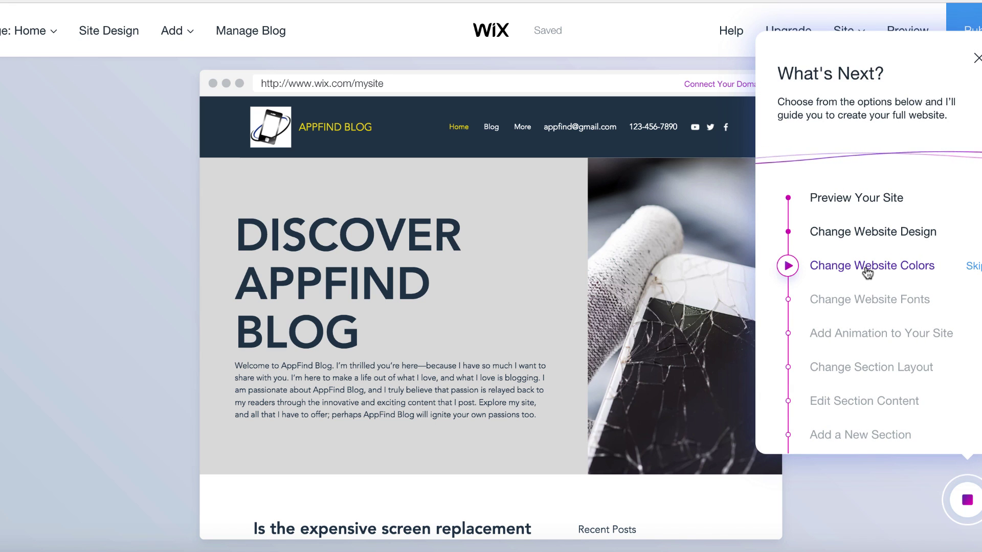
{"action": "left_click", "coordinate": [968, 268]}
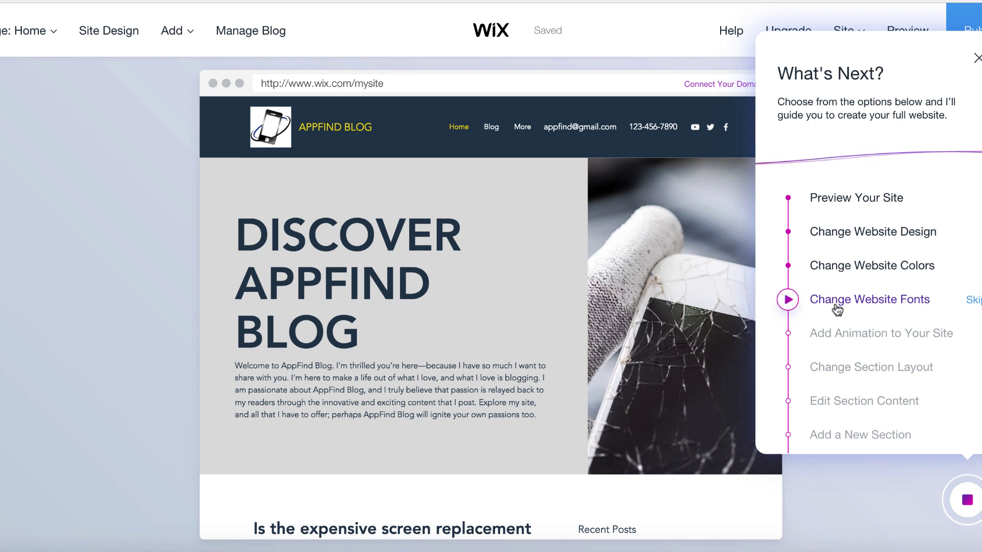
Step: Follow the guided Change Website Fonts task to the font sets, and close the list without choosing a set
{"action": "left_click", "coordinate": [872, 302]}
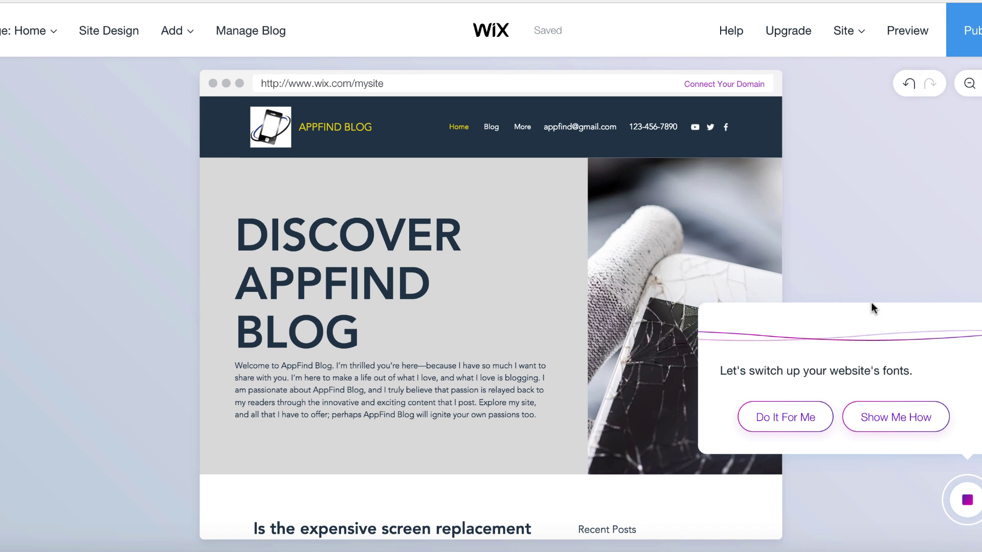
{"action": "left_click", "coordinate": [875, 417]}
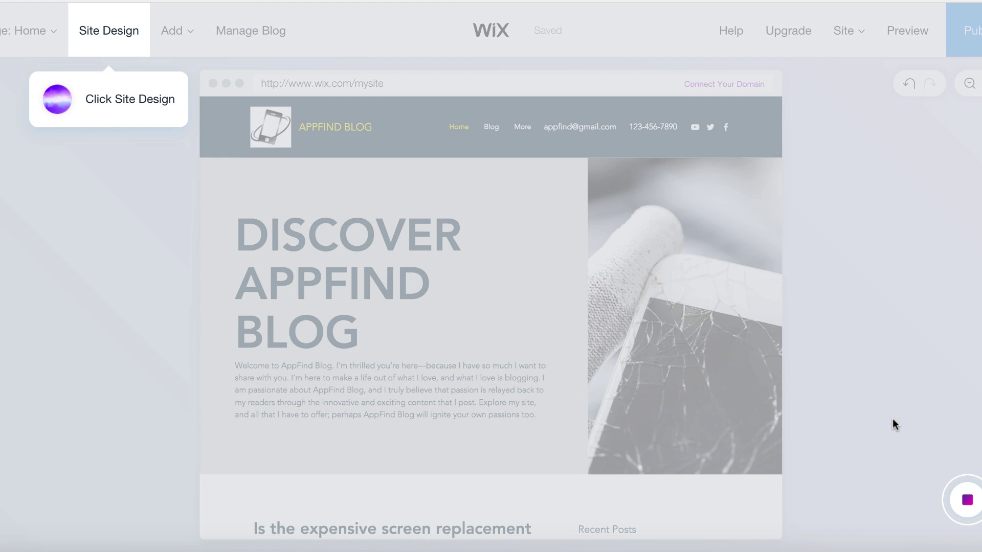
{"action": "left_click", "coordinate": [116, 38]}
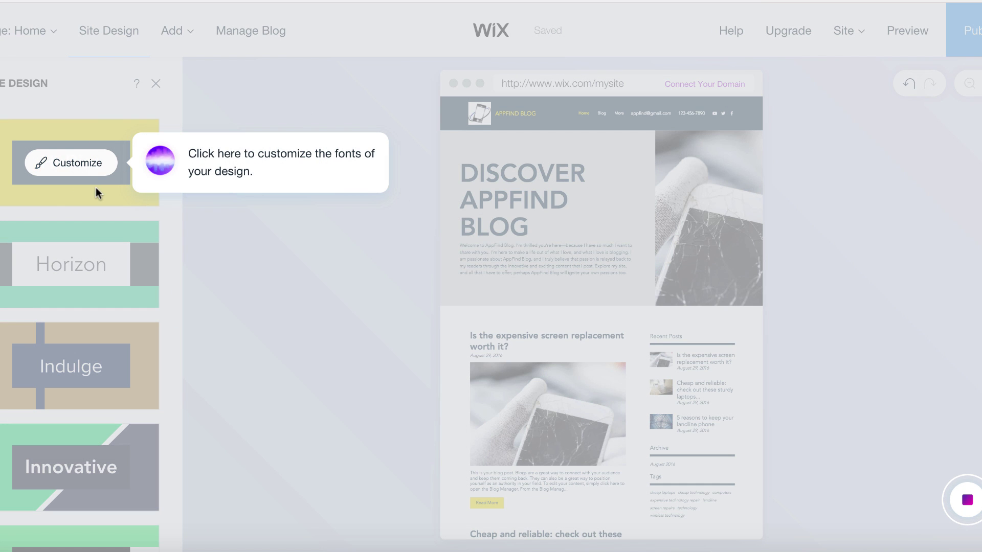
{"action": "left_click", "coordinate": [77, 164]}
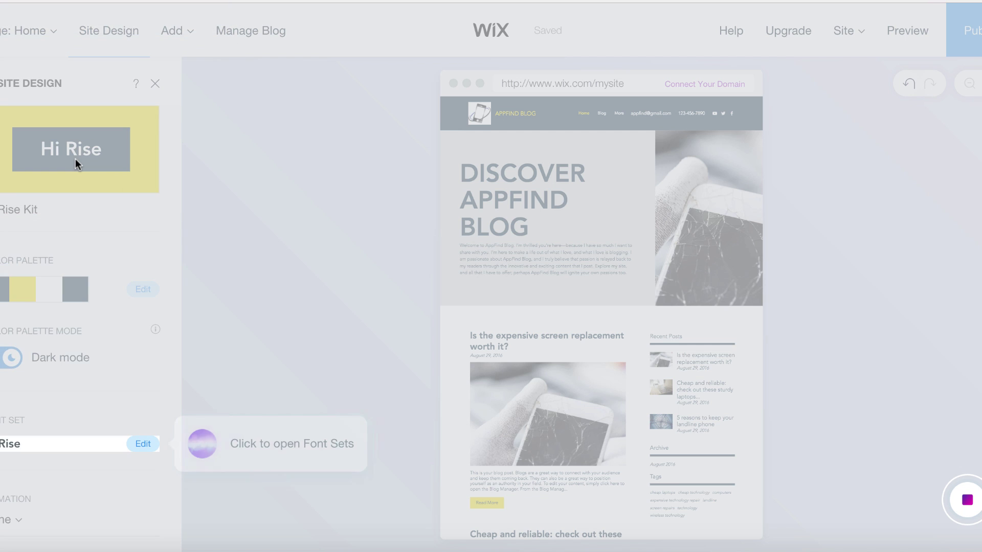
{"action": "left_click", "coordinate": [141, 445]}
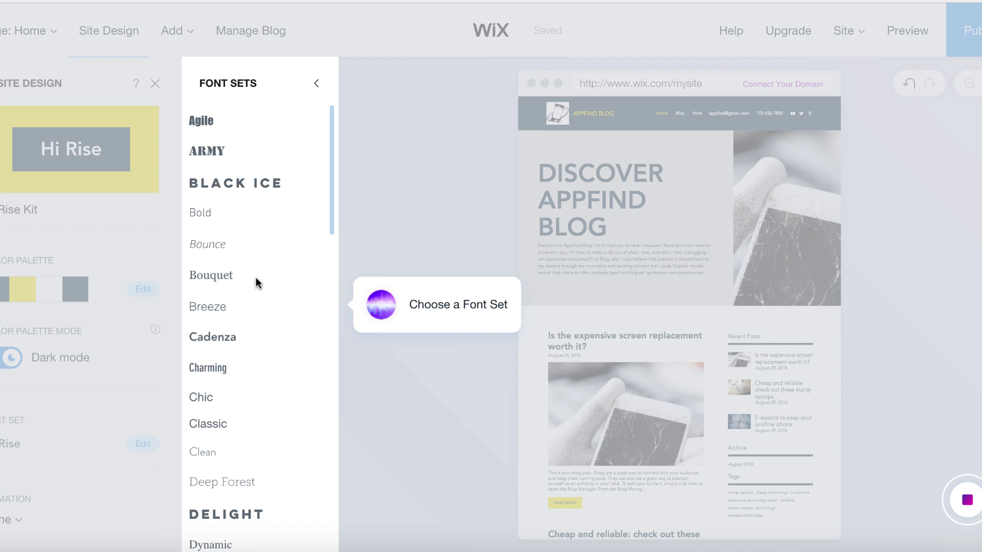
{"action": "left_click", "coordinate": [315, 83]}
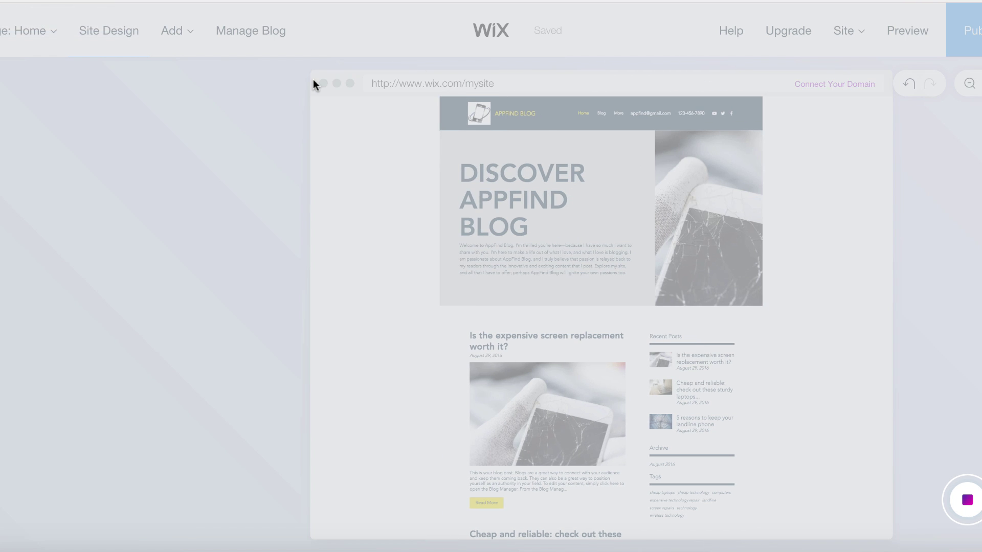
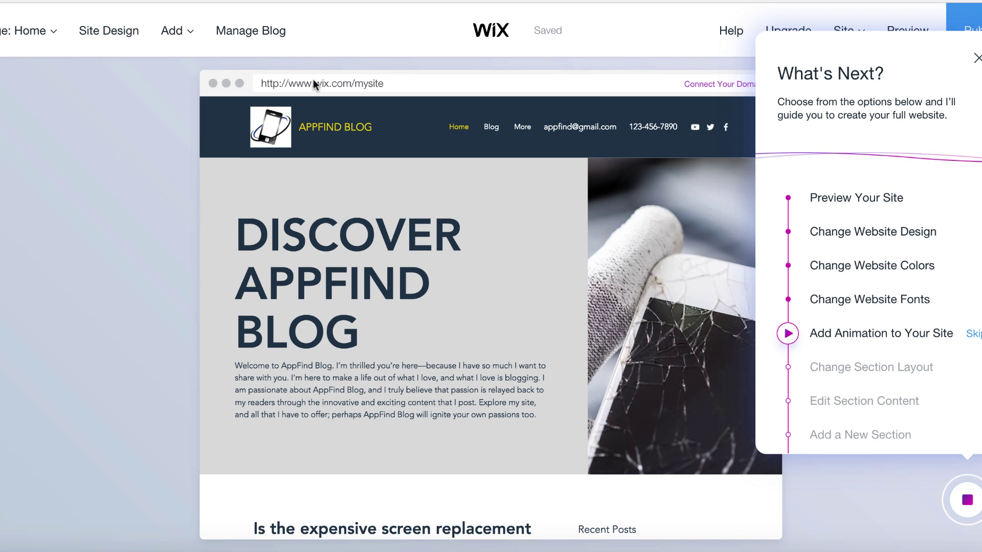
Step: Follow the guided Add Animation to Your Site task and apply the Fold animation style to the Hi Rise design
{"action": "left_click", "coordinate": [790, 336]}
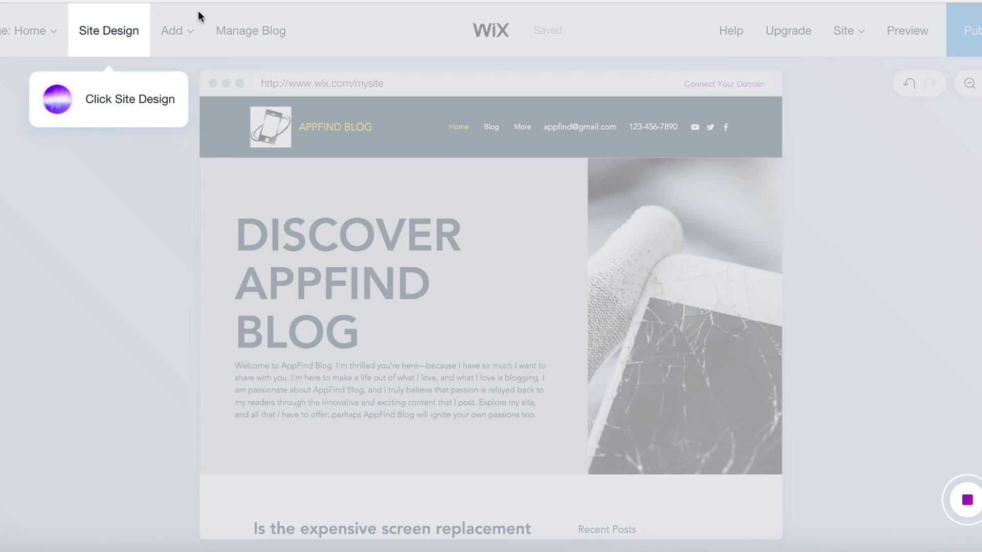
{"action": "left_click", "coordinate": [101, 23]}
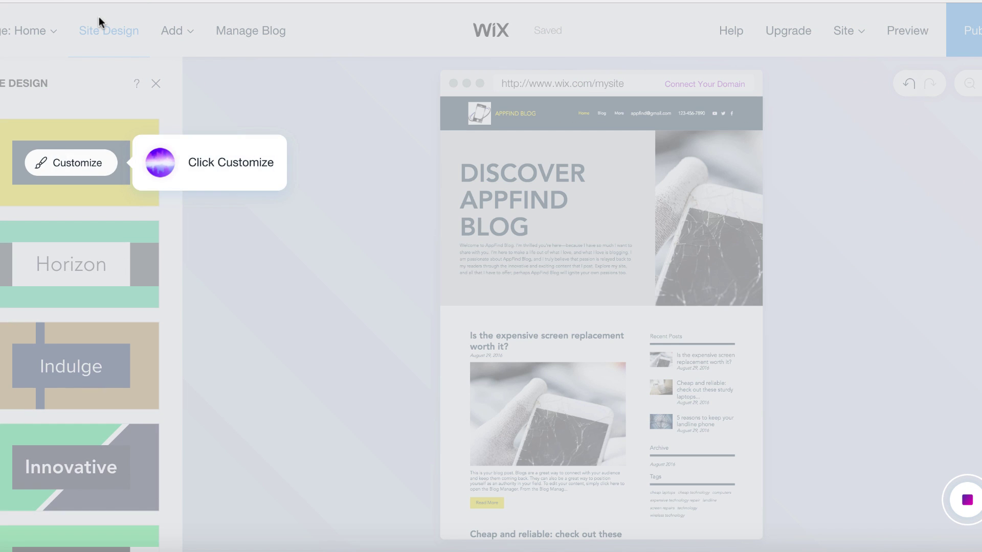
{"action": "left_click", "coordinate": [67, 160]}
{"action": "left_click", "coordinate": [12, 521]}
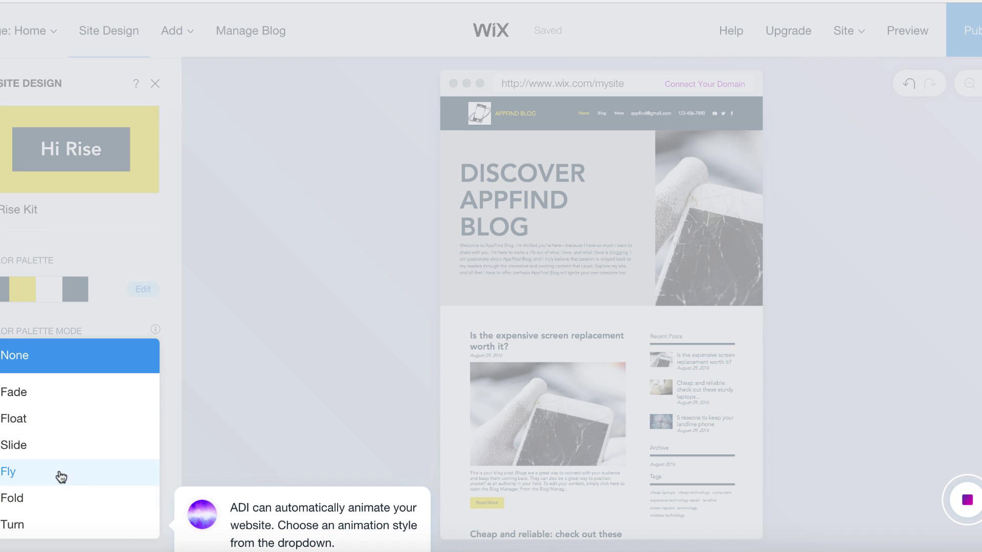
{"action": "left_click", "coordinate": [63, 506]}
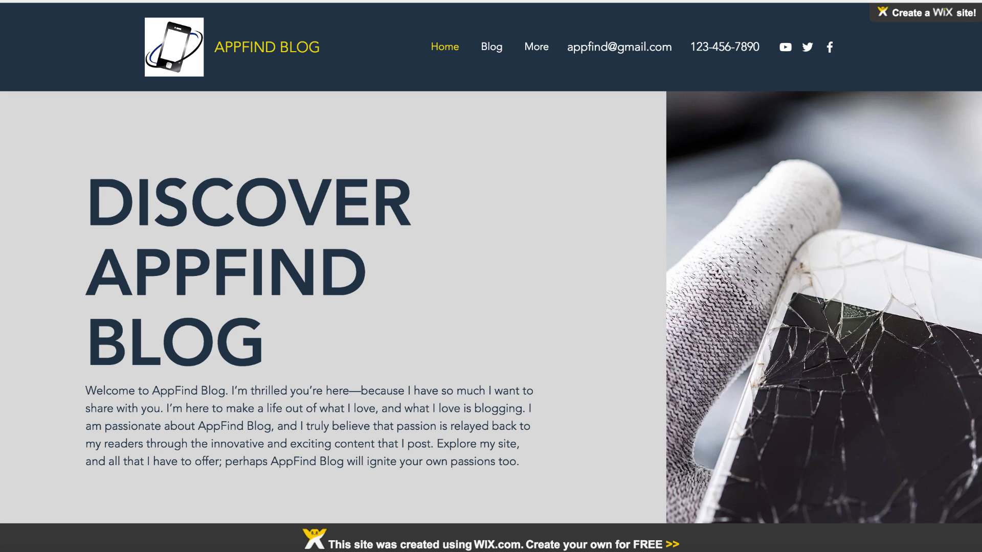
Step: Return from the preview to the editor, check the homepage and resume the Add Animation to Your Site task
{"action": "left_click", "coordinate": [979, 245]}
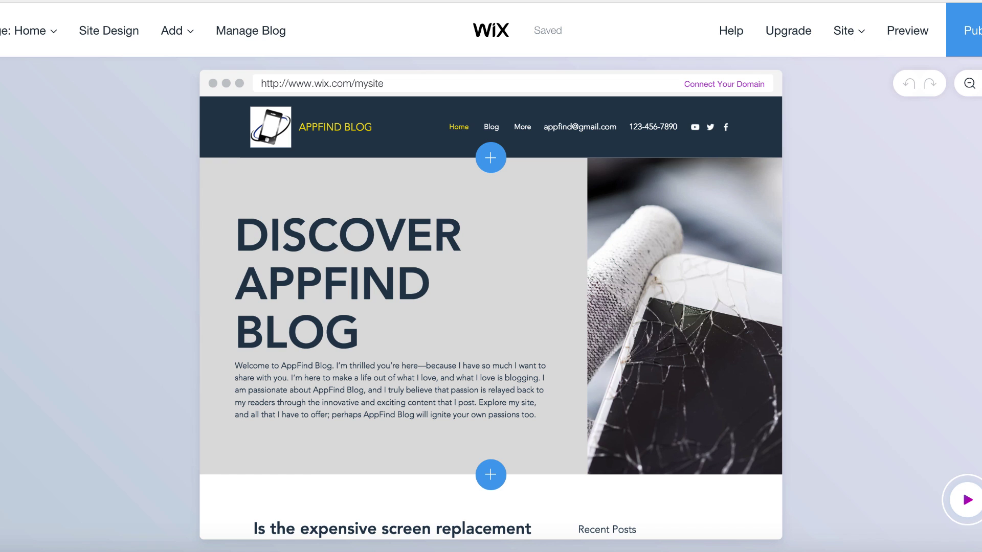
{"action": "scroll", "coordinate": [512, 327], "scroll_direction": "down", "scroll_amount": 5}
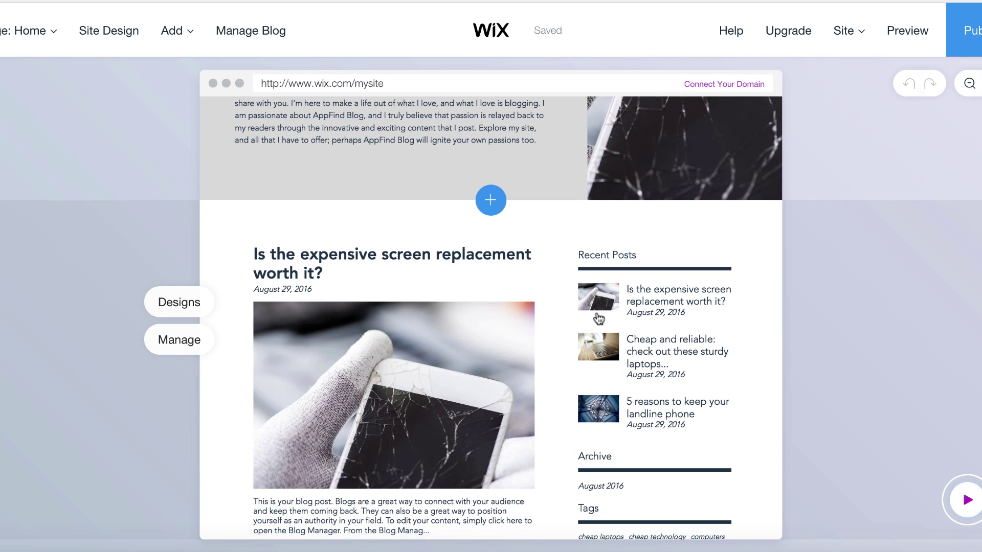
{"action": "scroll", "coordinate": [599, 319], "scroll_direction": "up", "scroll_amount": 5}
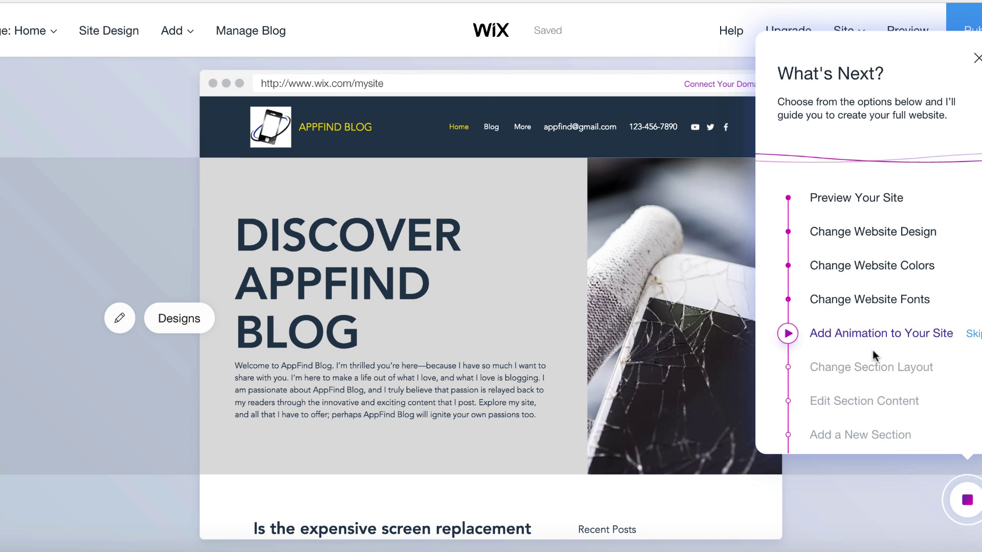
{"action": "left_click", "coordinate": [873, 350]}
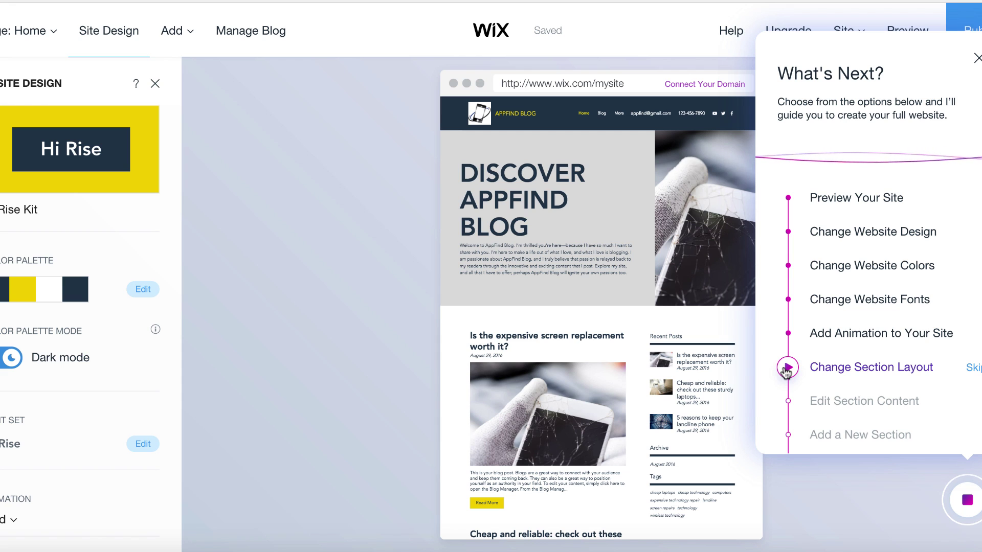
Step: Skip the Change Section Layout task and follow Edit Section Content to open the homepage Welcome section's content for editing
{"action": "left_click", "coordinate": [972, 368]}
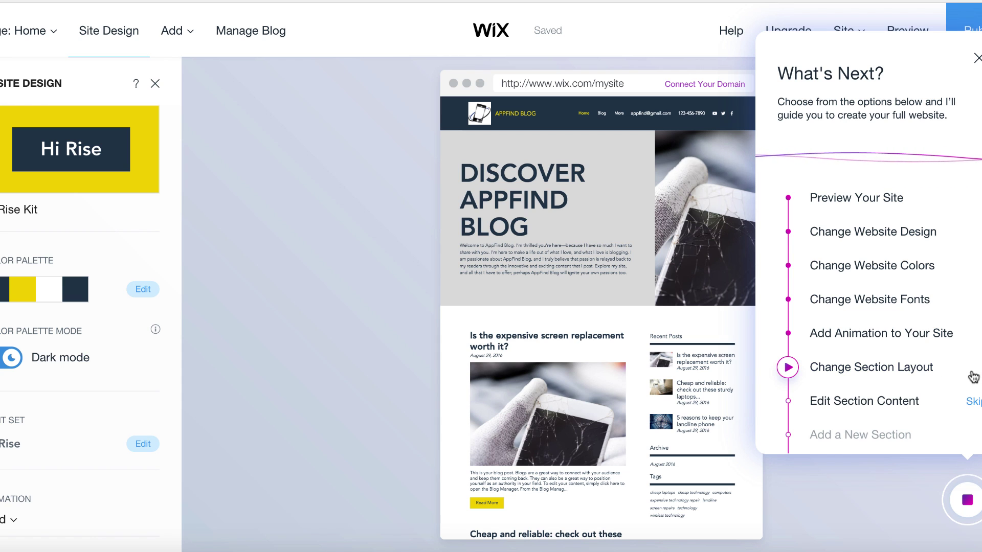
{"action": "left_click", "coordinate": [786, 404]}
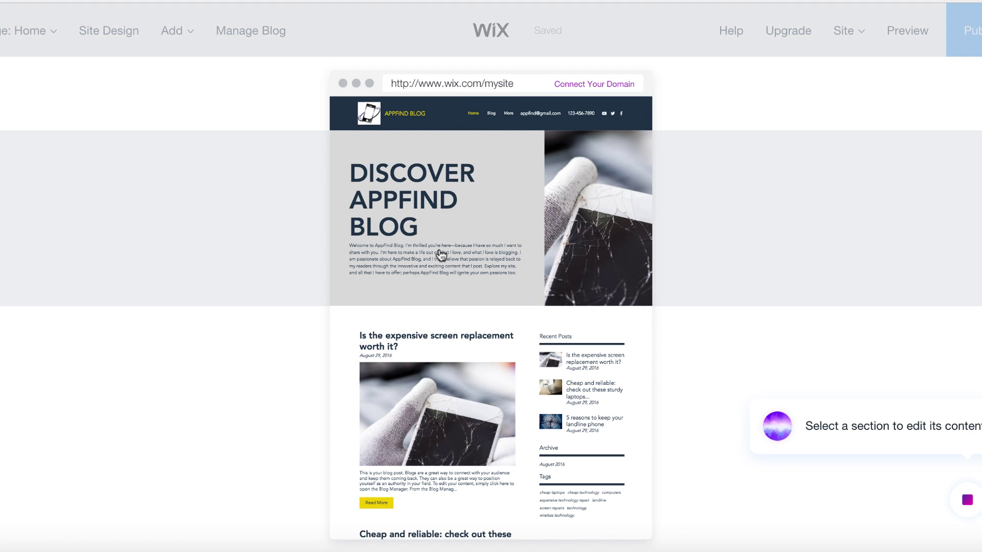
{"action": "left_click", "coordinate": [441, 254]}
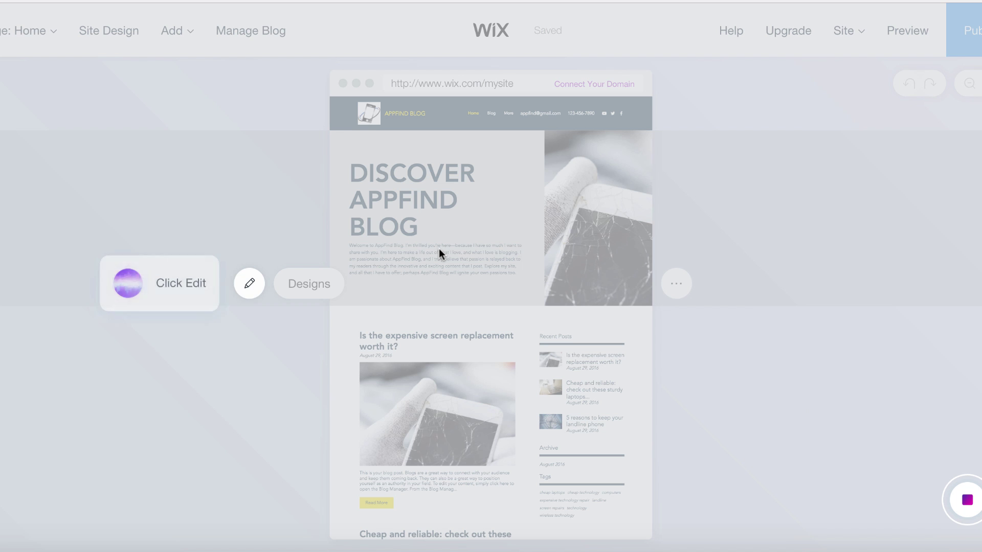
{"action": "left_click", "coordinate": [250, 295]}
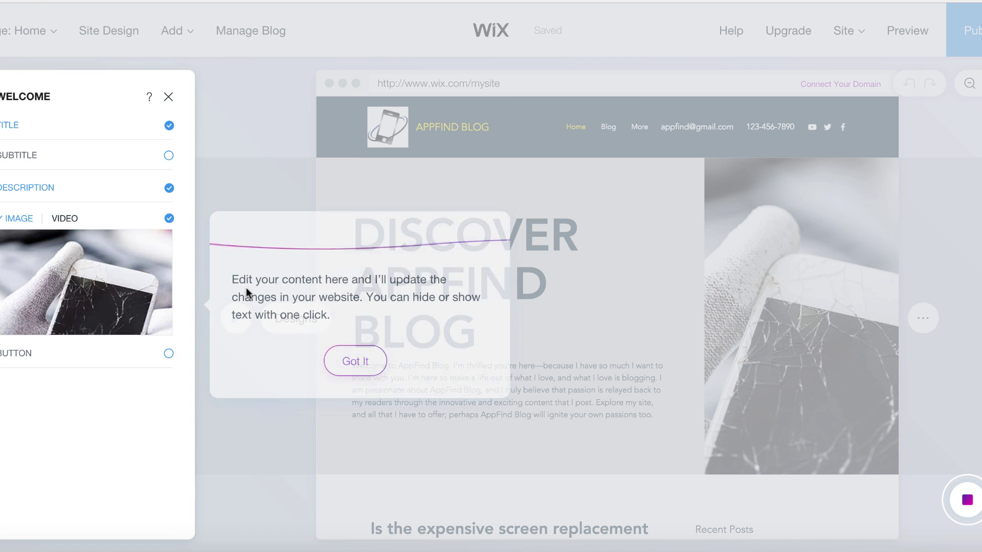
{"action": "left_click", "coordinate": [356, 363]}
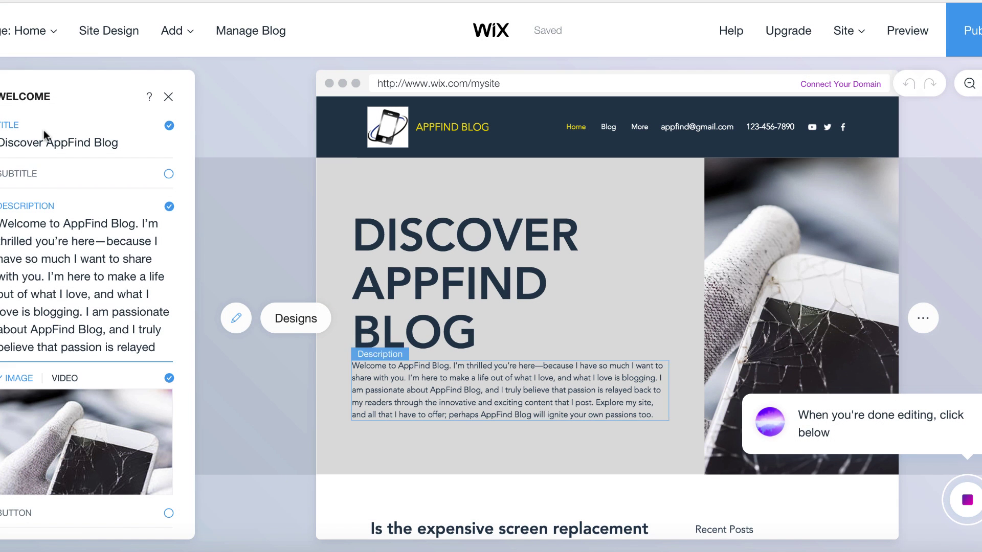
Step: Shorten the Welcome section's title to "AppFind Blog", review its description and finish the Edit Section Content task
{"action": "left_click", "coordinate": [50, 143]}
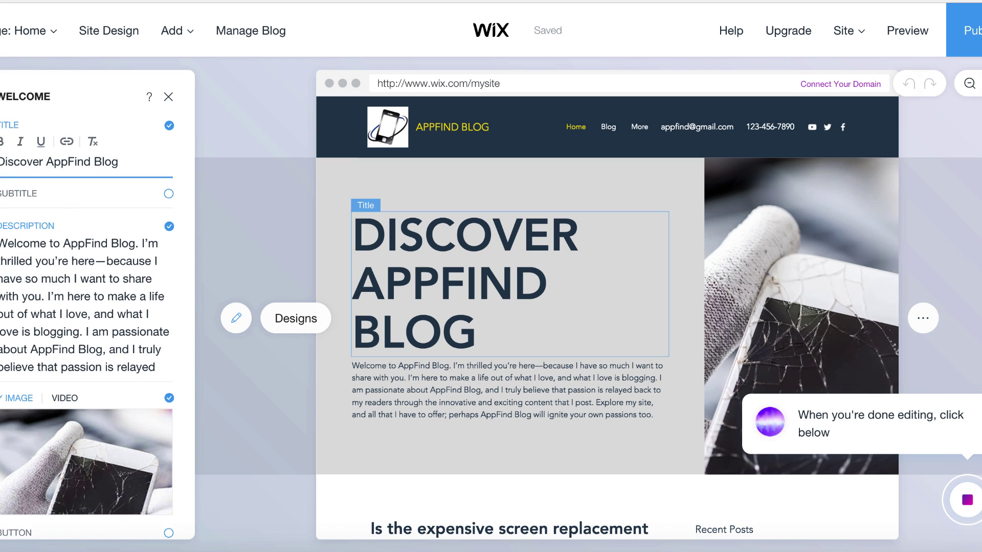
{"action": "left_click_drag", "start_coordinate": [45, 163], "coordinate": [0, 163]}
{"action": "key", "text": "BackSpace"}
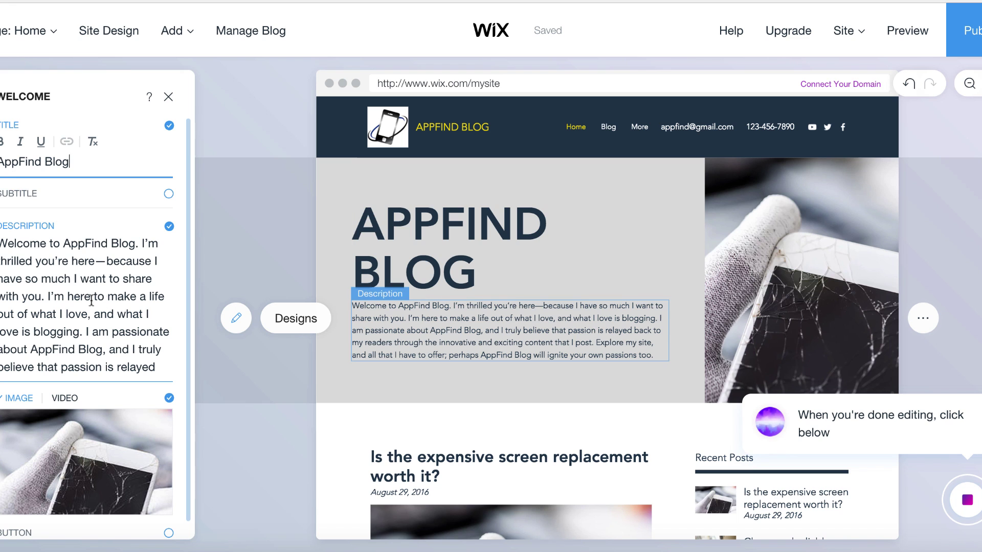
{"action": "triple_click", "coordinate": [24, 236]}
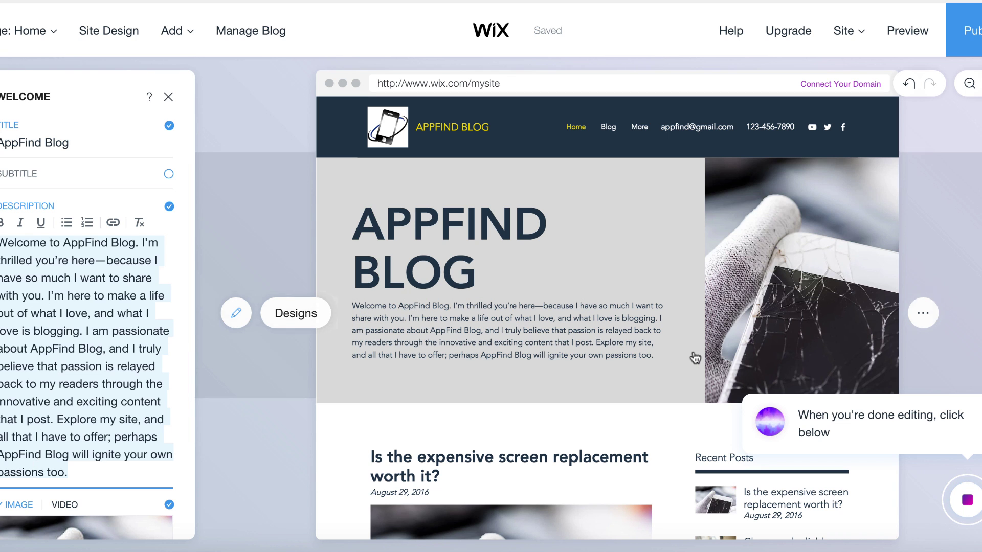
{"action": "scroll", "coordinate": [695, 358], "scroll_direction": "down", "scroll_amount": 3}
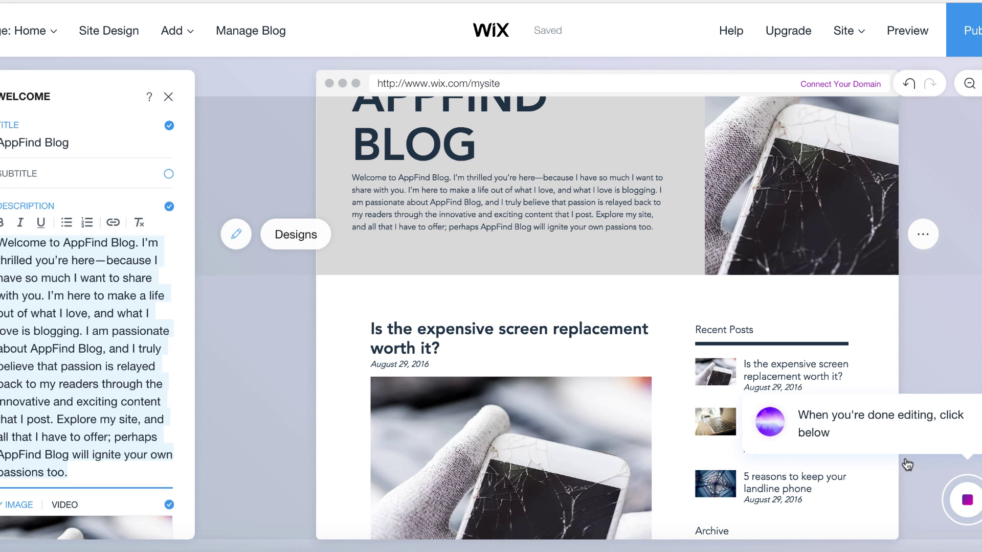
{"action": "left_click", "coordinate": [968, 508]}
{"action": "left_click", "coordinate": [967, 505]}
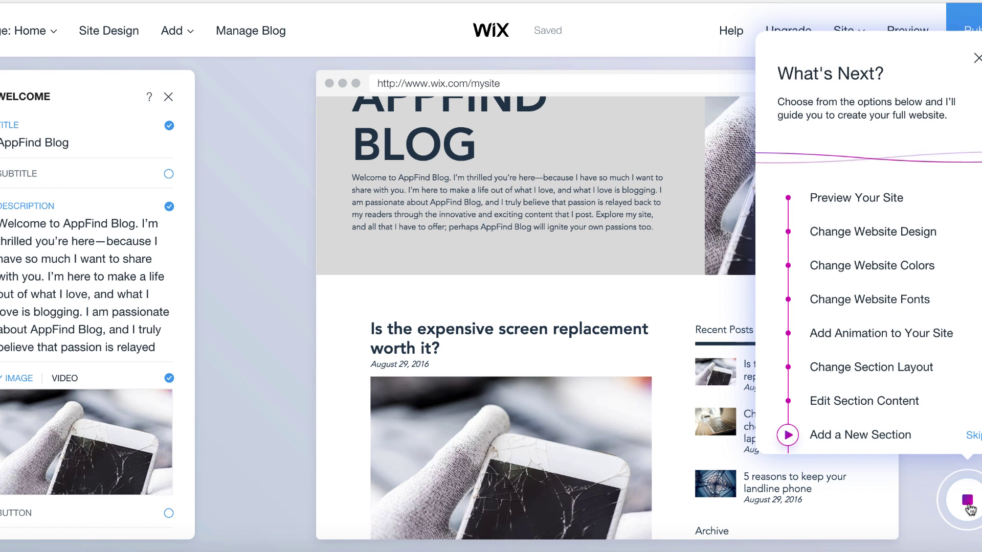
Step: Follow the guided Add a New Section task and place the first Subscribe layout below the Welcome section on the homepage
{"action": "scroll", "coordinate": [875, 227], "scroll_direction": "down", "scroll_amount": 1}
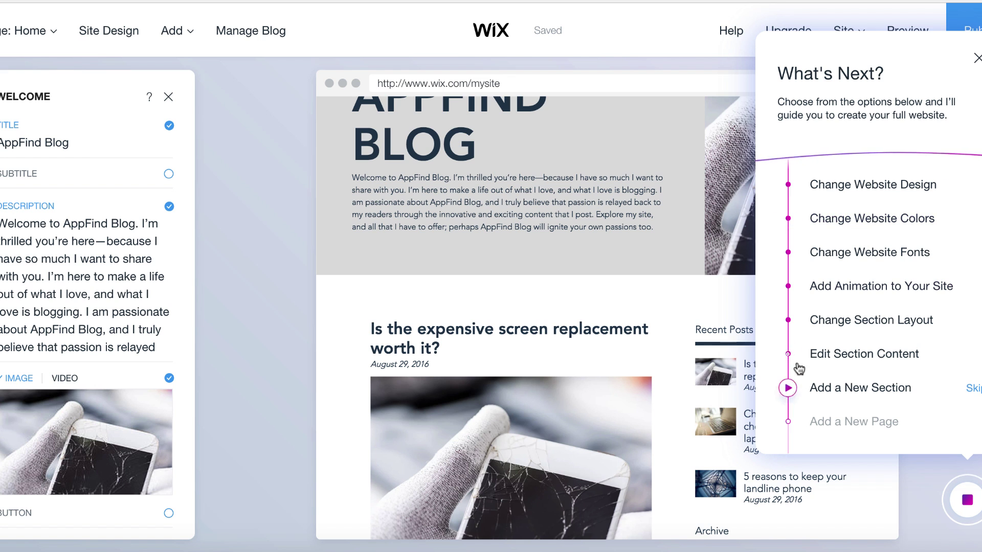
{"action": "left_click", "coordinate": [852, 388]}
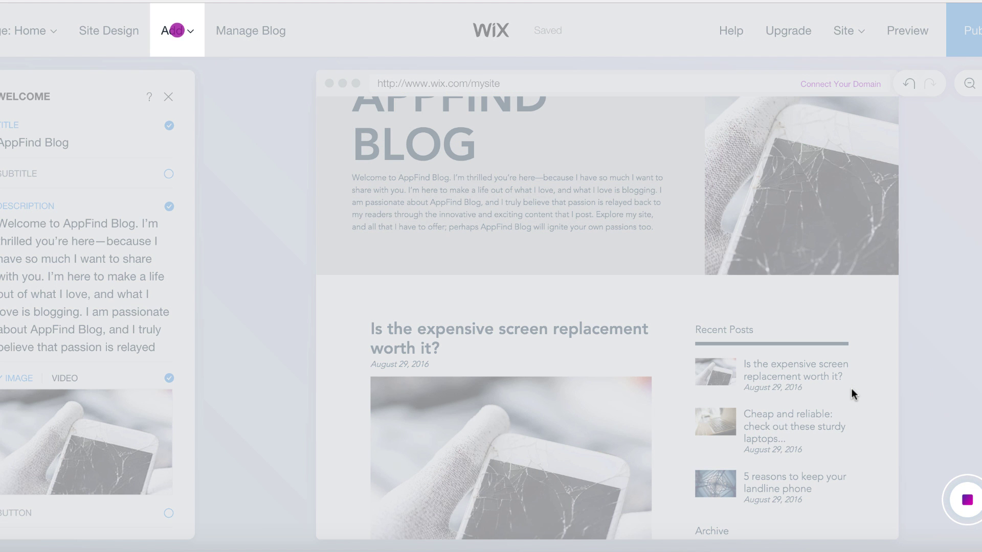
{"action": "left_click", "coordinate": [183, 29]}
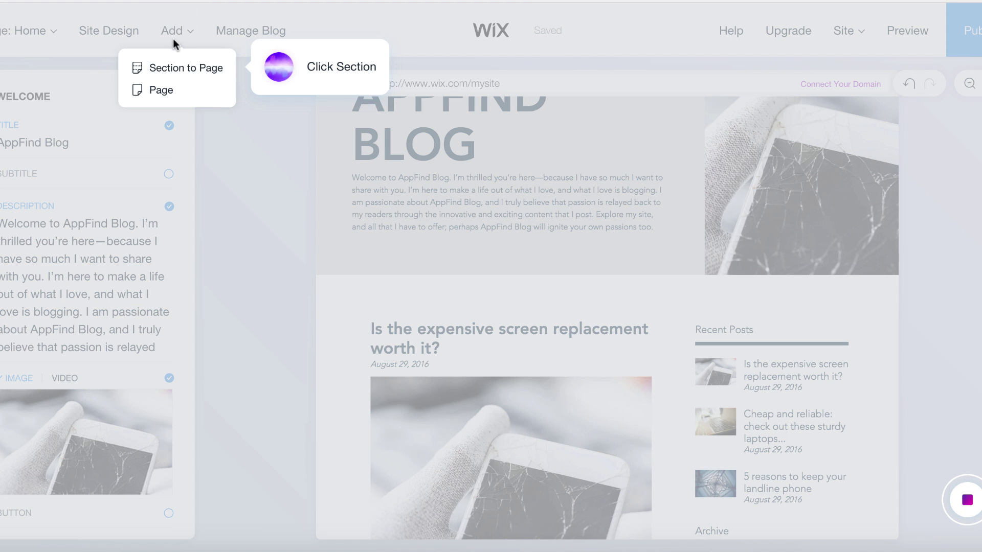
{"action": "left_click", "coordinate": [182, 72]}
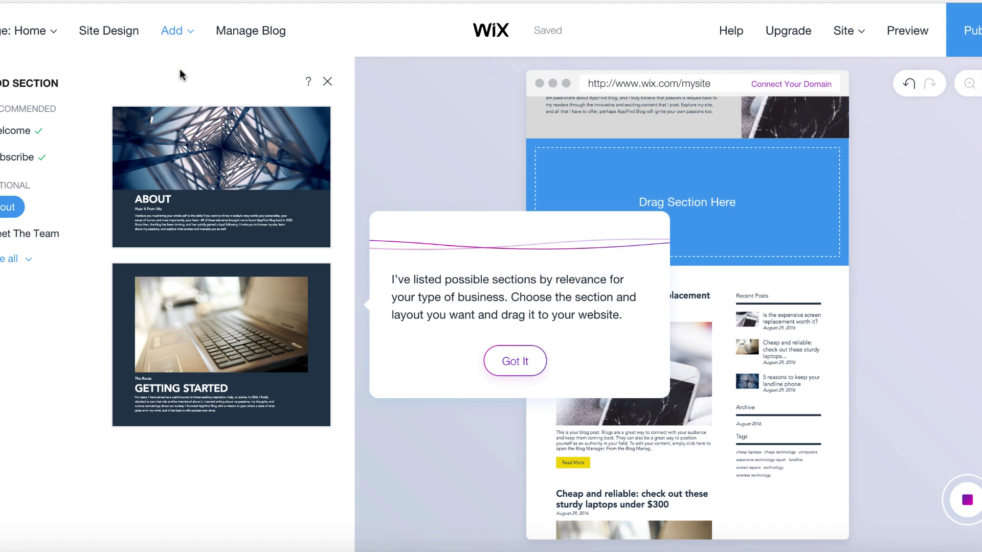
{"action": "scroll", "coordinate": [244, 333], "scroll_direction": "down", "scroll_amount": 2}
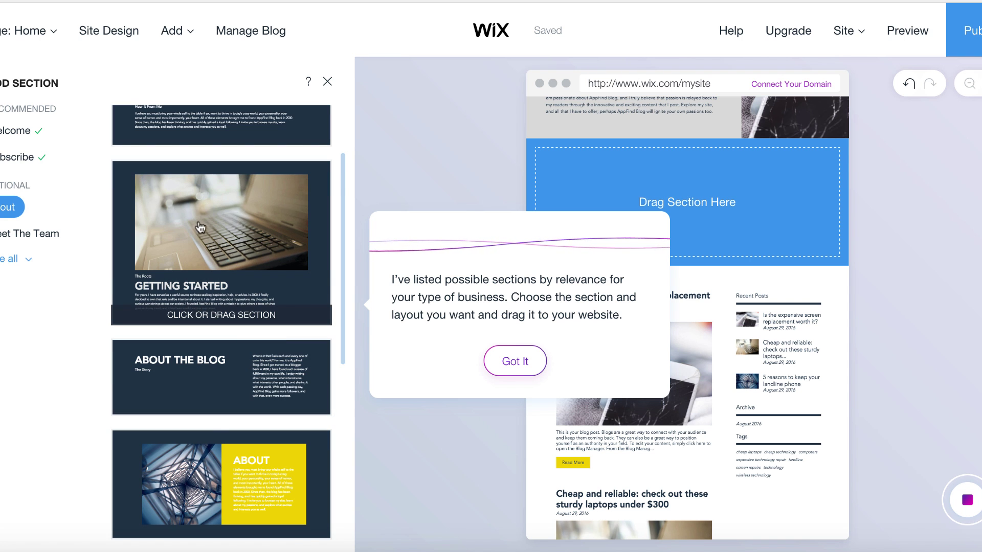
{"action": "left_click", "coordinate": [29, 235]}
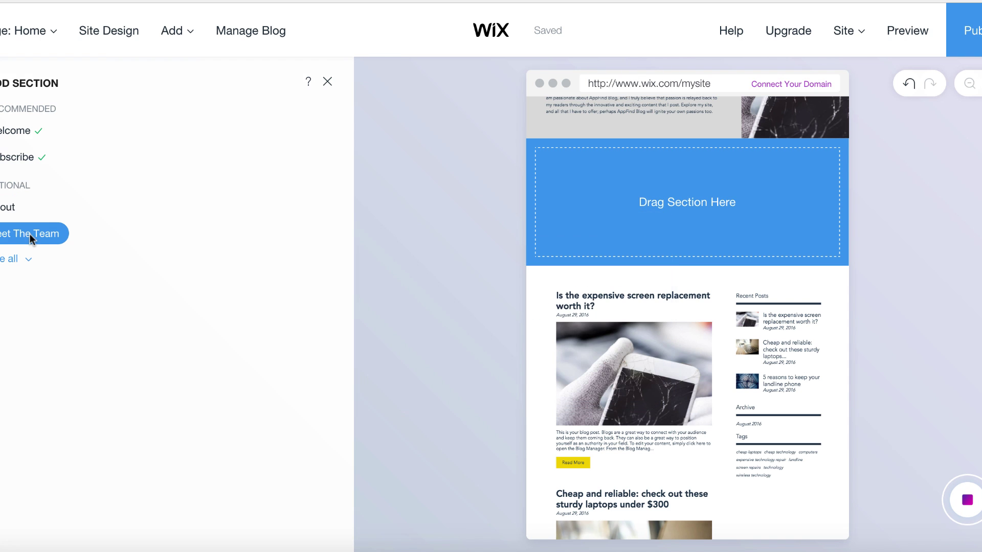
{"action": "left_click", "coordinate": [7, 159]}
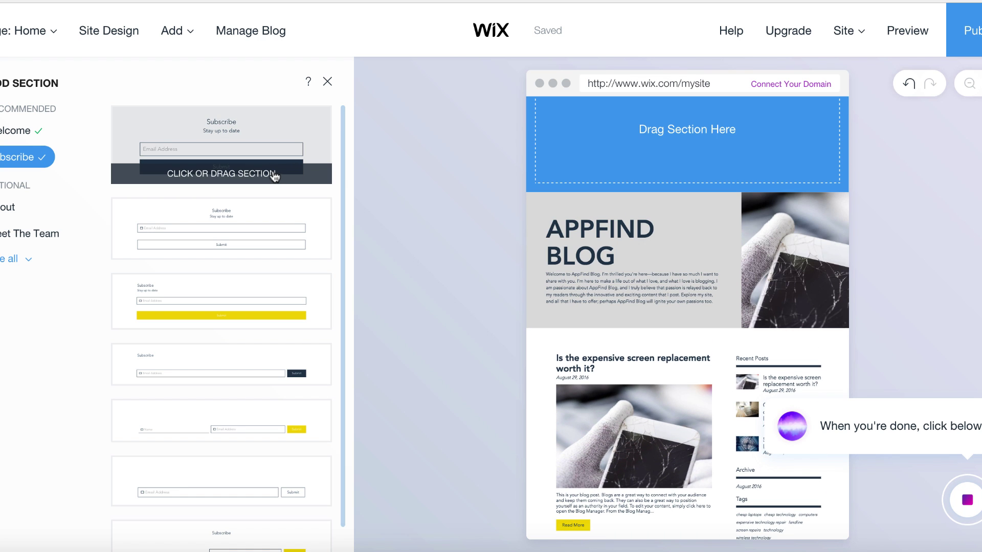
{"action": "left_click_drag", "start_coordinate": [301, 174], "coordinate": [693, 284]}
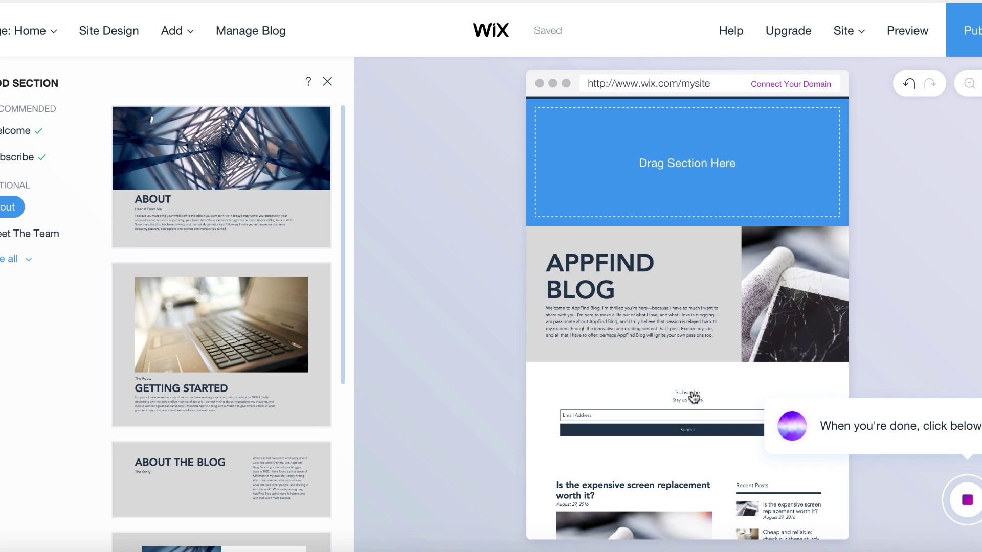
Step: Finish the new section task and follow the guided Add a New Page task to the page layouts
{"action": "left_click", "coordinate": [968, 502]}
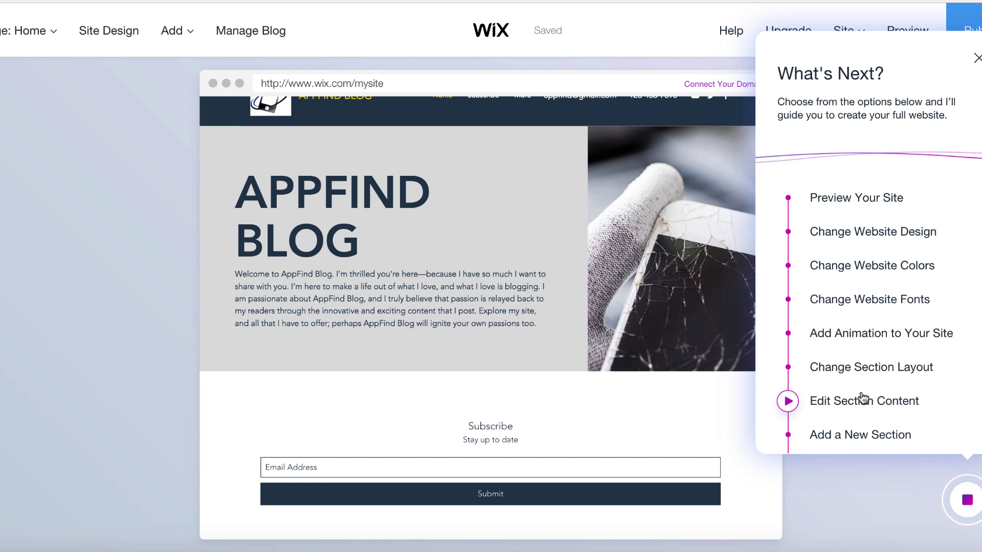
{"action": "scroll", "coordinate": [863, 399], "scroll_direction": "down", "scroll_amount": 1}
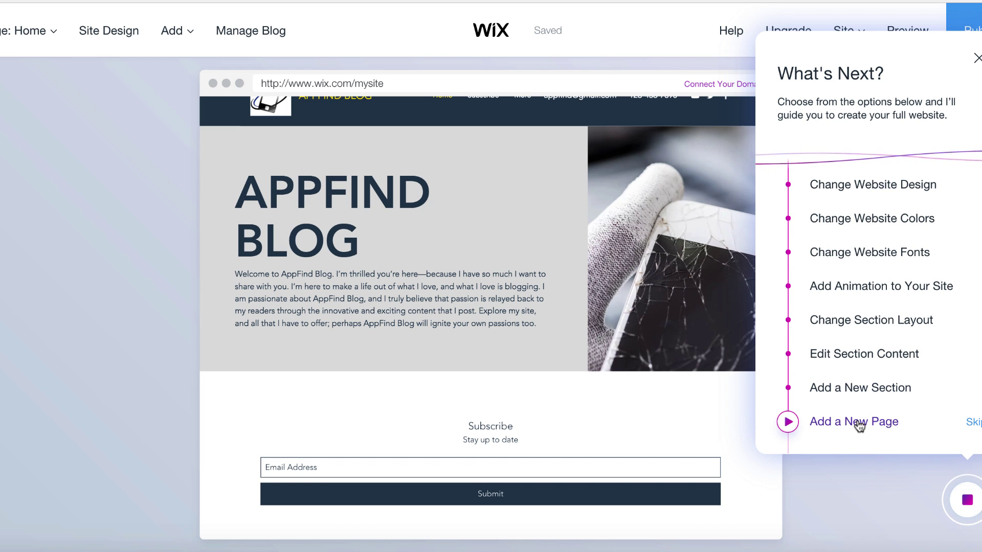
{"action": "left_click", "coordinate": [859, 422]}
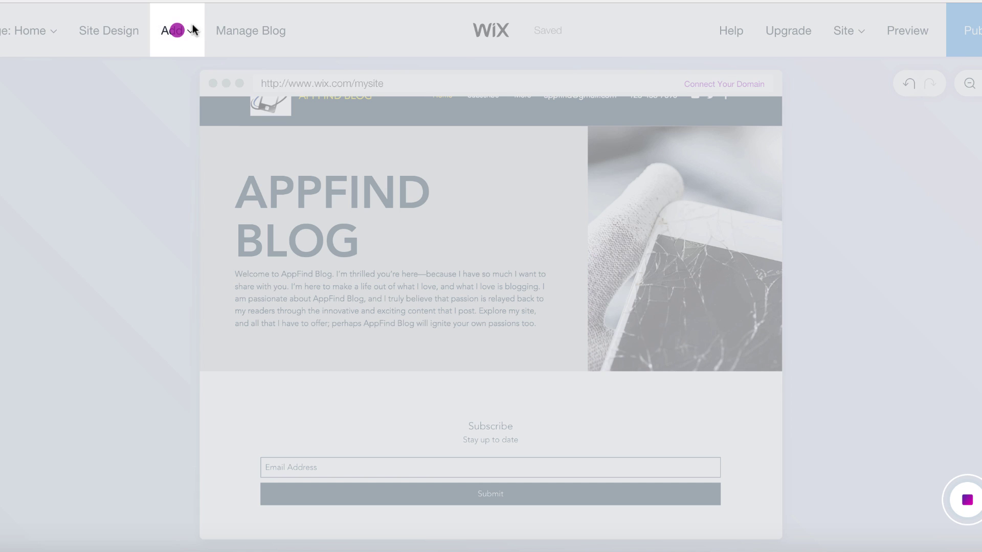
{"action": "left_click", "coordinate": [179, 30]}
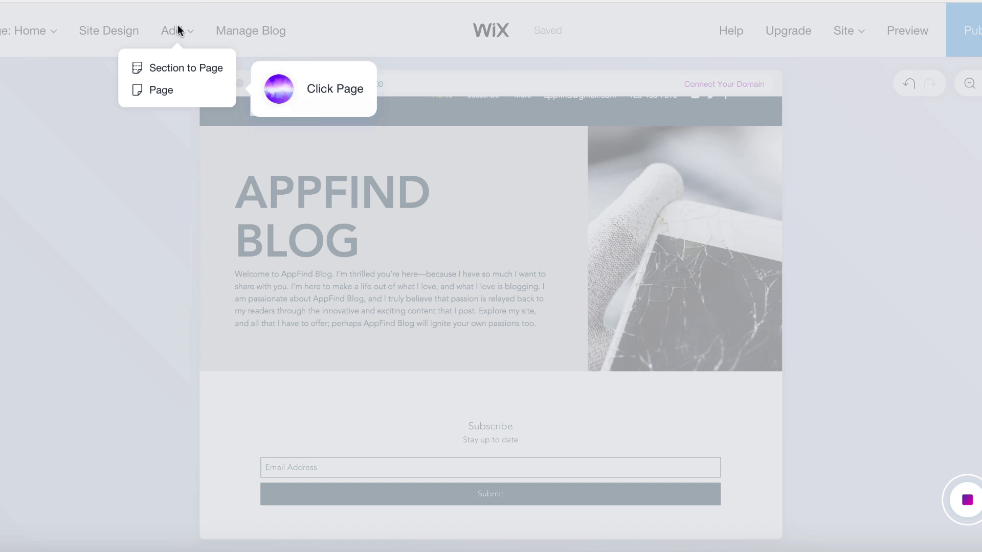
{"action": "left_click", "coordinate": [162, 90]}
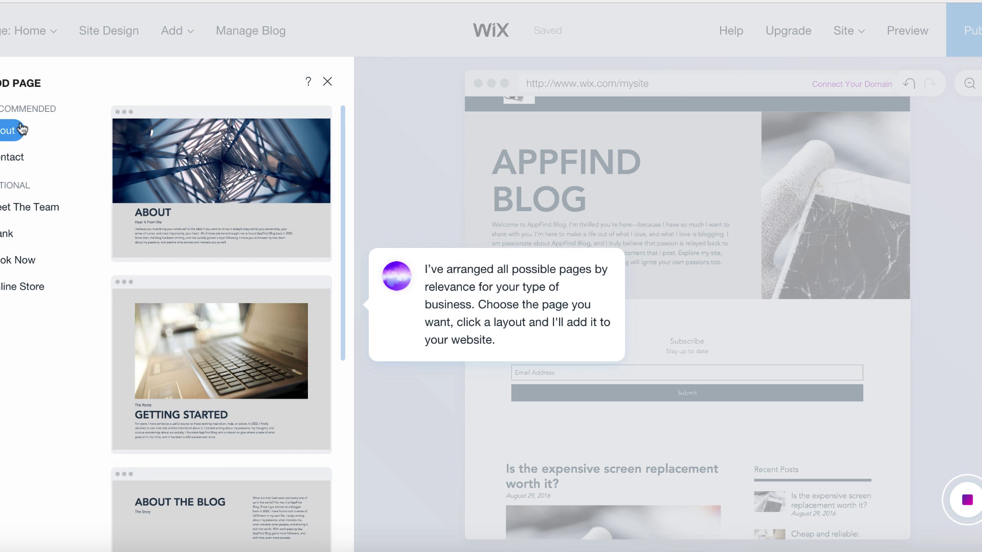
Step: Compare the Contact, Meet The Team, Blank, Book Now and Online Store page types, and add a Contact page with a centered heading and form
{"action": "left_click", "coordinate": [9, 164]}
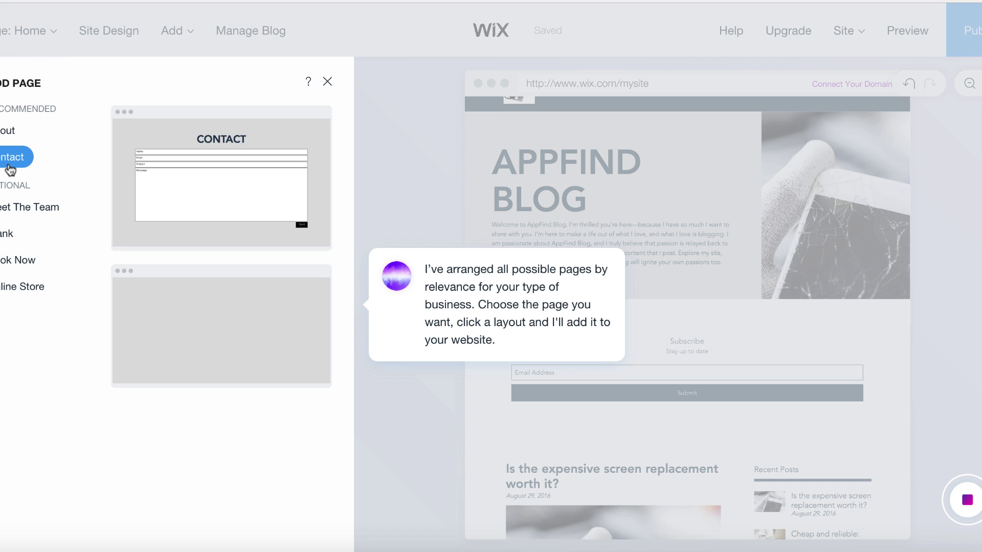
{"action": "left_click", "coordinate": [11, 213]}
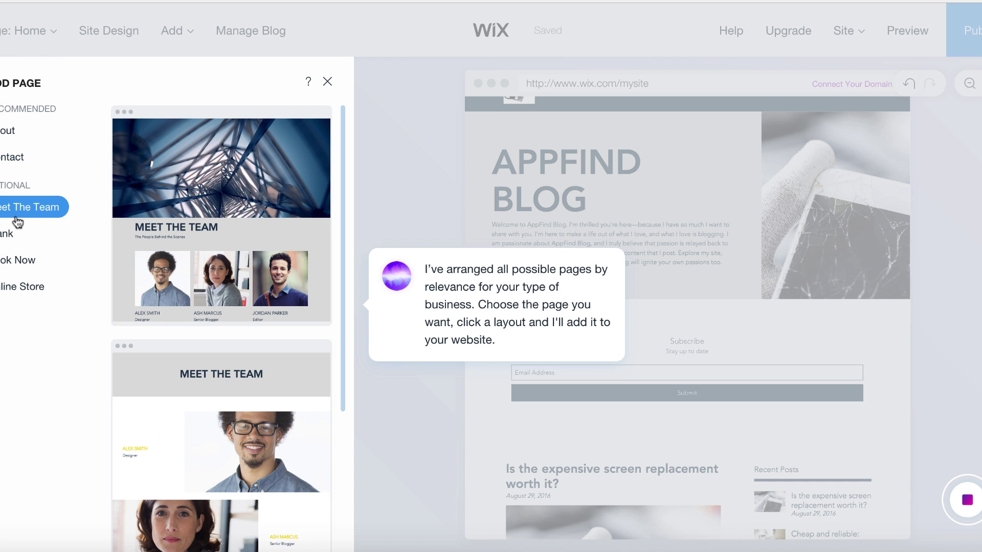
{"action": "left_click", "coordinate": [13, 234]}
{"action": "left_click", "coordinate": [11, 263]}
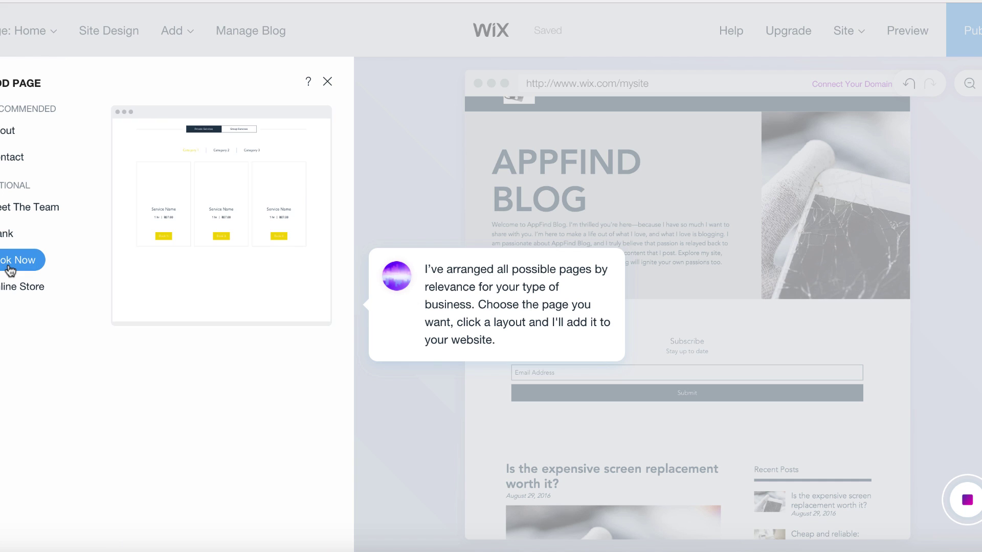
{"action": "left_click", "coordinate": [8, 288]}
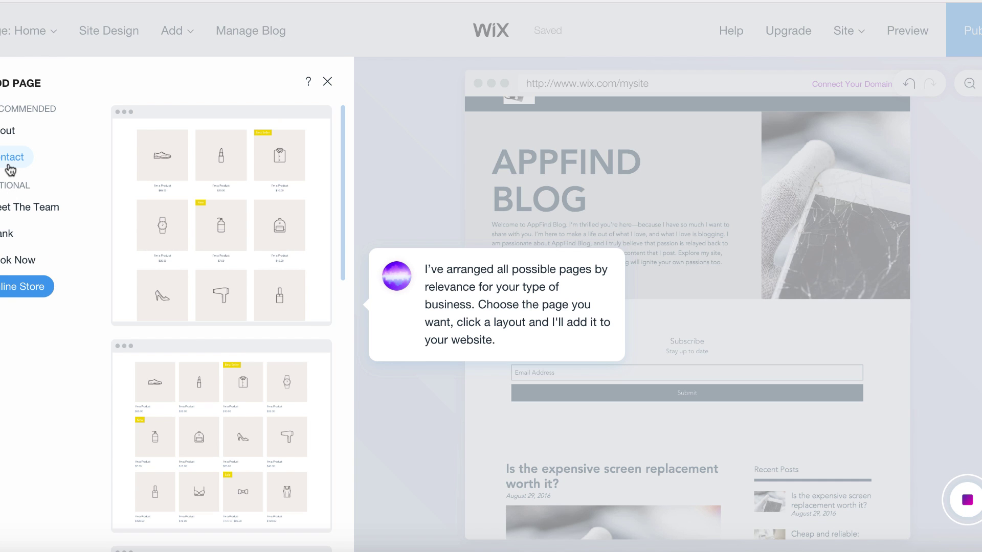
{"action": "left_click", "coordinate": [10, 166]}
{"action": "mouse_move", "coordinate": [321, 143]}
{"action": "scroll", "coordinate": [234, 213], "scroll_direction": "down", "scroll_amount": 2}
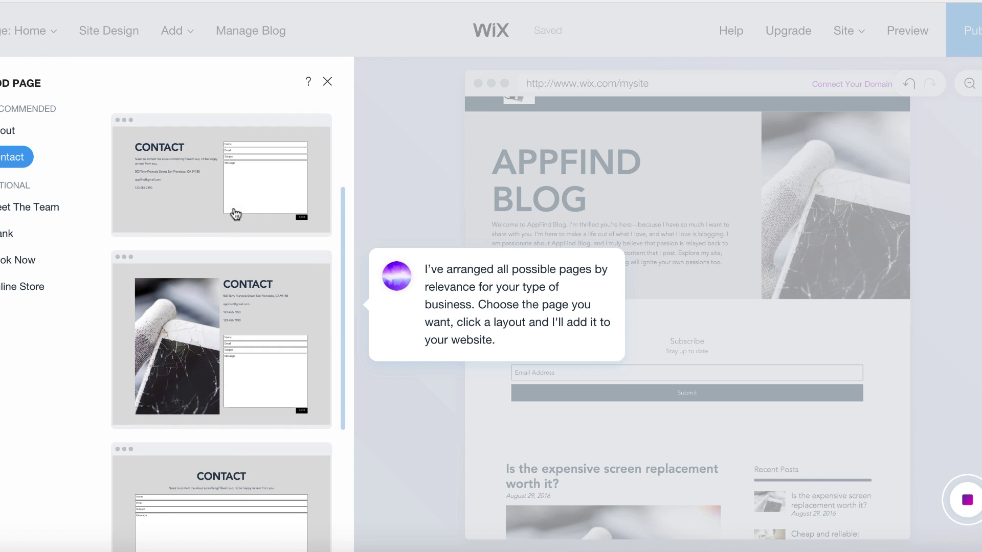
{"action": "scroll", "coordinate": [234, 209], "scroll_direction": "up", "scroll_amount": 1}
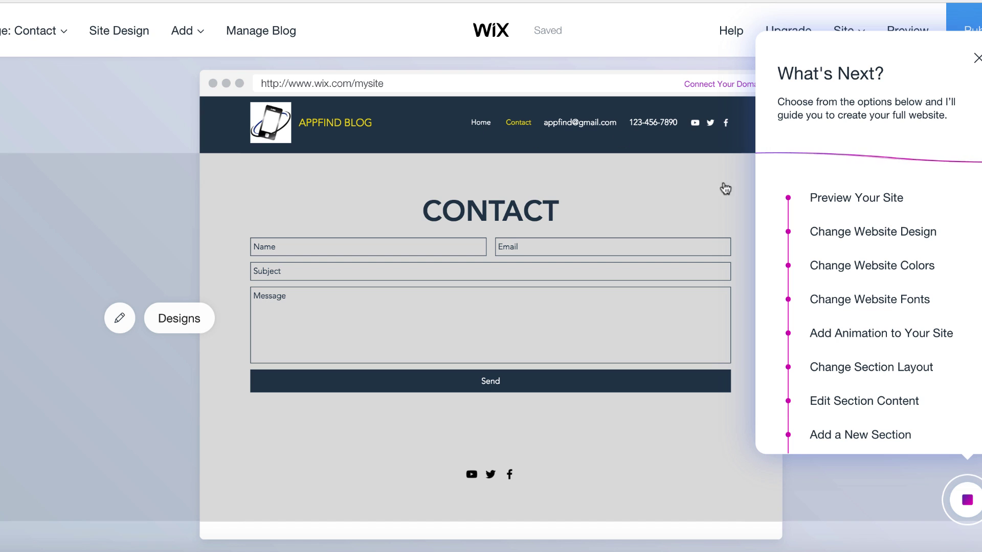
Step: Follow the guided Publish Your Site task to the choice of publishing domain
{"action": "scroll", "coordinate": [868, 377], "scroll_direction": "down", "scroll_amount": 3}
{"action": "scroll", "coordinate": [868, 377], "scroll_direction": "down", "scroll_amount": 1}
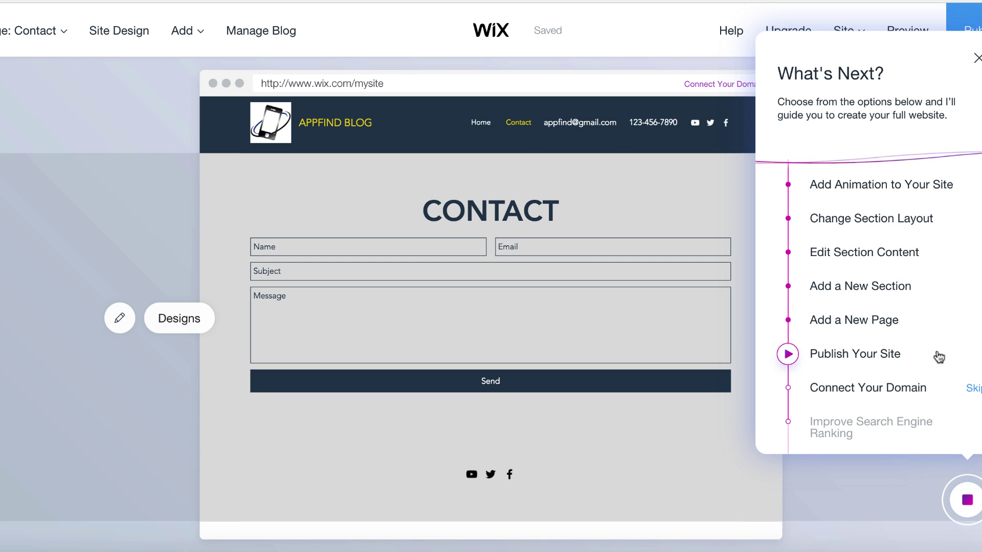
{"action": "left_click", "coordinate": [793, 355]}
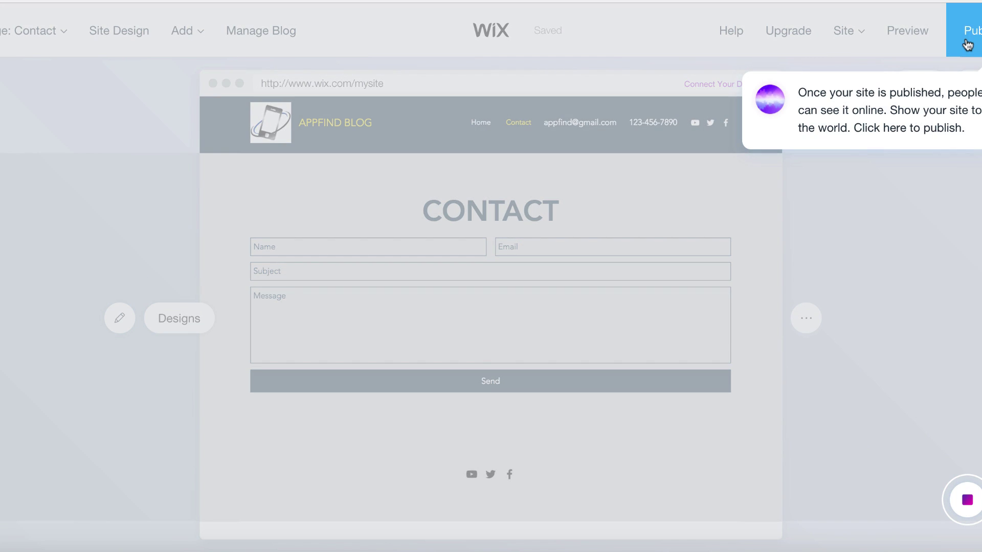
{"action": "left_click", "coordinate": [969, 26]}
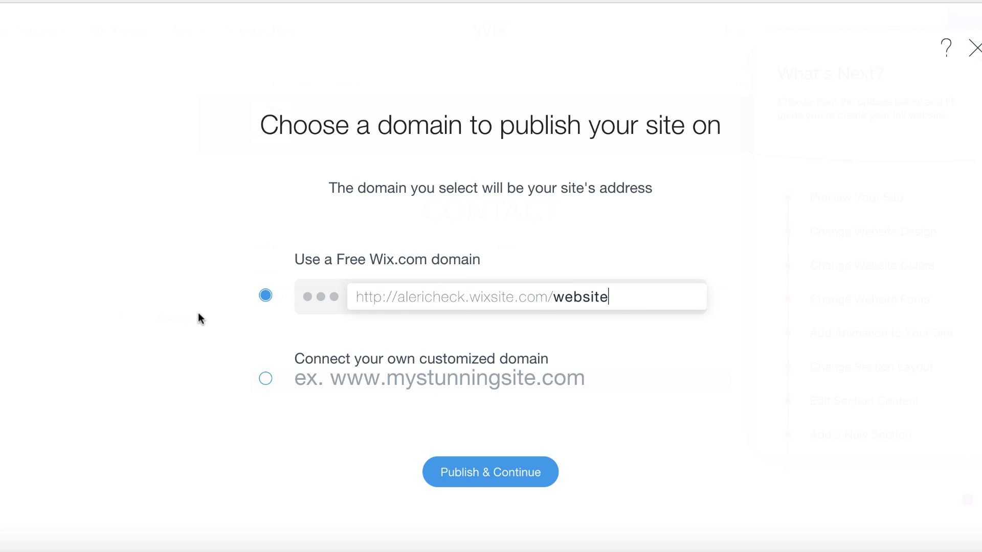
Step: Set the ending of the free Wix.com address to "appfind", publish the site and open the live website
{"action": "double_click", "coordinate": [548, 293]}
{"action": "left_click", "coordinate": [584, 296]}
{"action": "double_click", "coordinate": [585, 293]}
{"action": "type", "text": "appfind"}
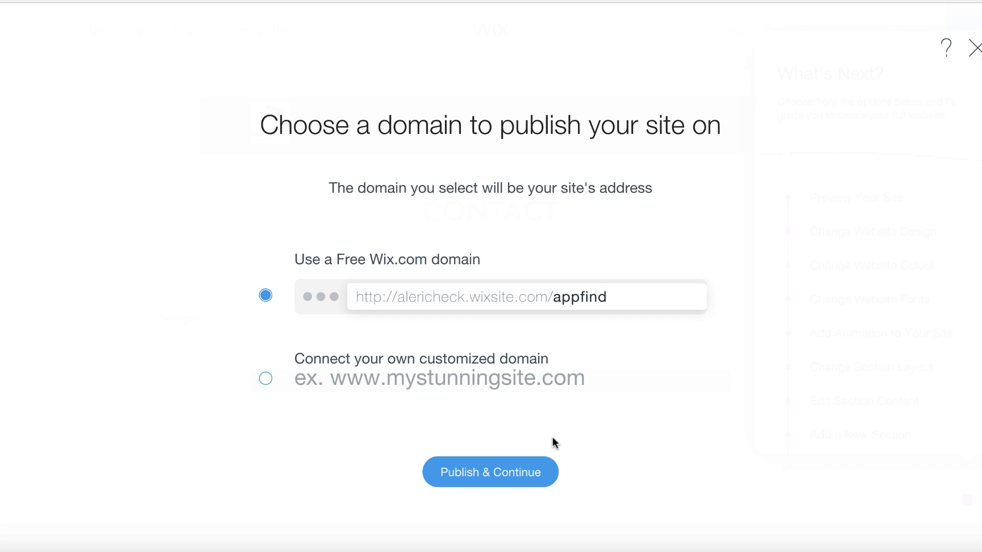
{"action": "left_click", "coordinate": [527, 468]}
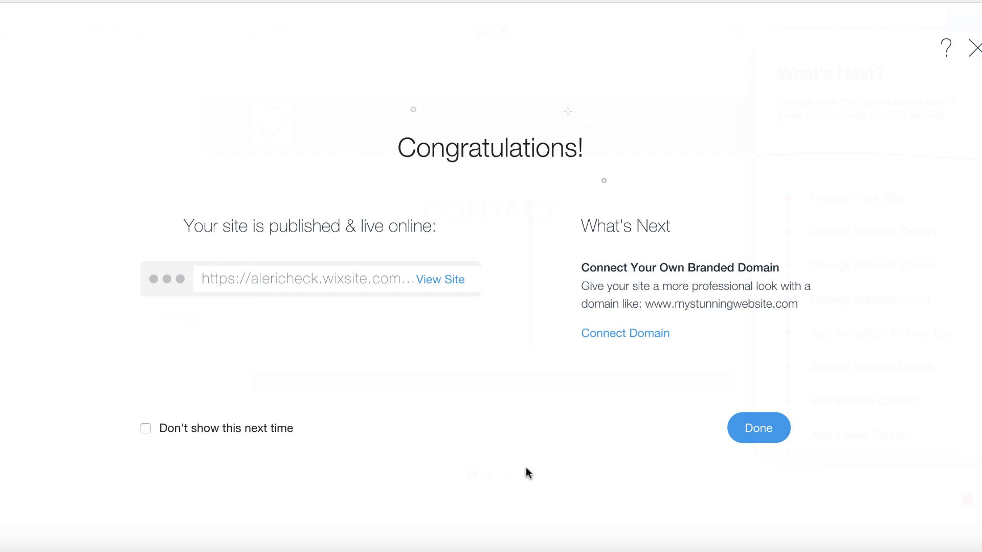
{"action": "left_click", "coordinate": [444, 279]}
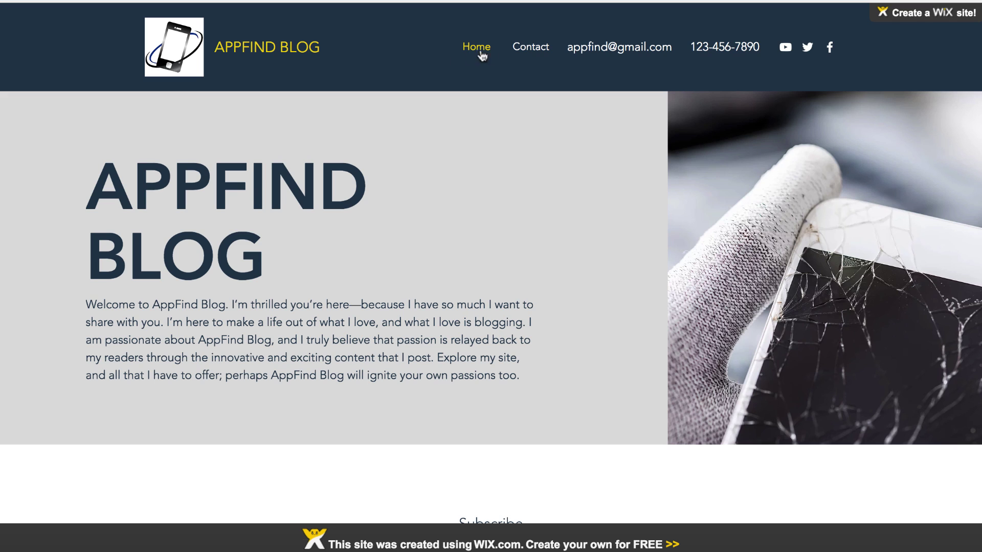
Step: Review the published site's Contact page and the Home page's subscribe form and blog posts, and dismiss the publishing confirmation in the Wix editor
{"action": "left_click", "coordinate": [523, 54]}
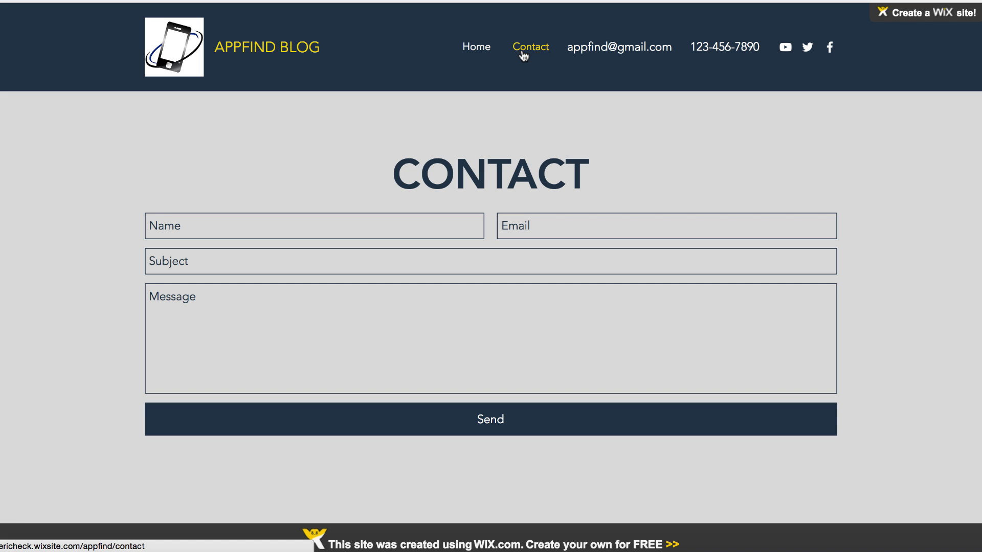
{"action": "left_click", "coordinate": [478, 47]}
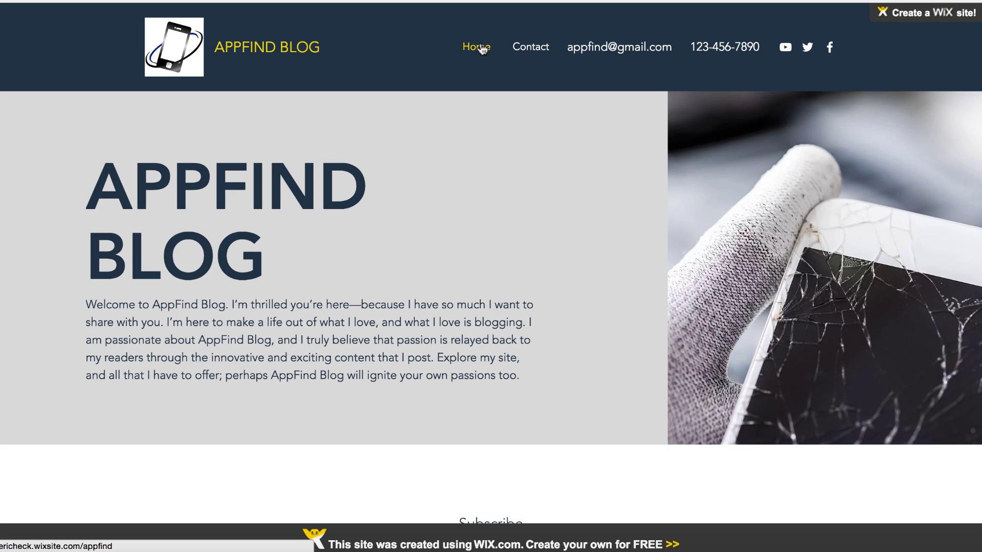
{"action": "scroll", "coordinate": [524, 263], "scroll_direction": "down", "scroll_amount": 10}
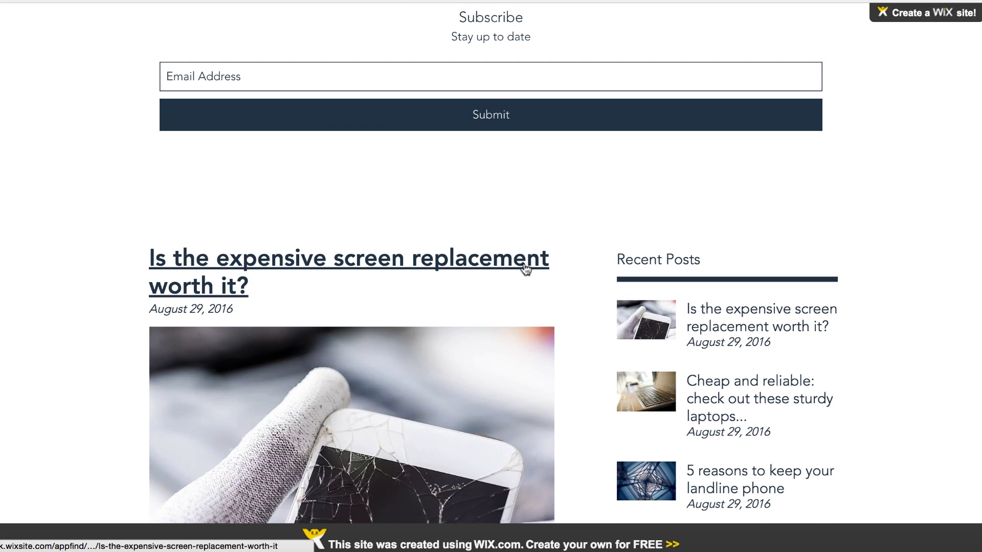
{"action": "scroll", "coordinate": [499, 174], "scroll_direction": "down", "scroll_amount": 5}
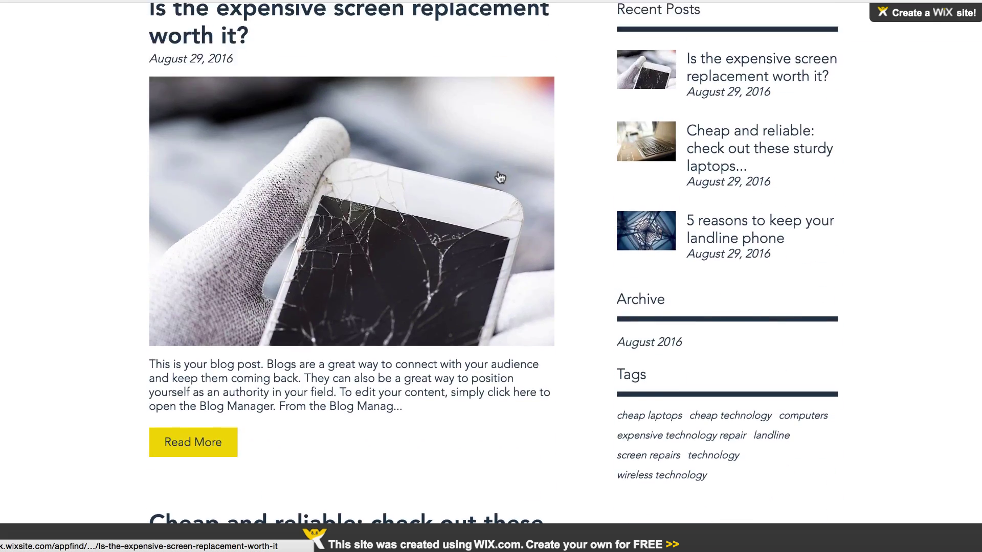
{"action": "scroll", "coordinate": [500, 177], "scroll_direction": "up", "scroll_amount": 2}
{"action": "scroll", "coordinate": [418, 344], "scroll_direction": "down", "scroll_amount": 12}
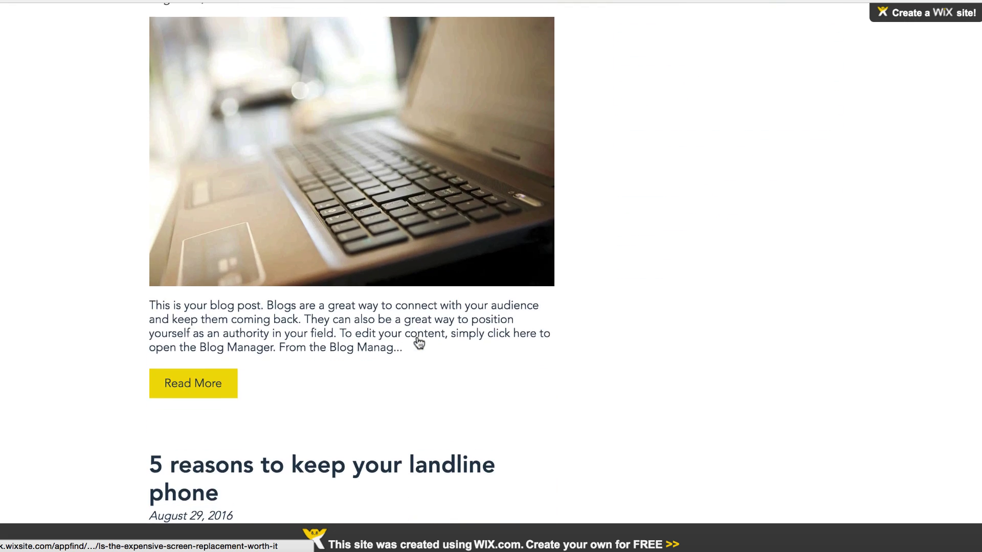
{"action": "scroll", "coordinate": [418, 342], "scroll_direction": "down", "scroll_amount": 18}
{"action": "scroll", "coordinate": [417, 336], "scroll_direction": "up", "scroll_amount": 4}
{"action": "scroll", "coordinate": [473, 261], "scroll_direction": "down", "scroll_amount": 7}
{"action": "scroll", "coordinate": [471, 271], "scroll_direction": "down", "scroll_amount": 2}
{"action": "scroll", "coordinate": [471, 271], "scroll_direction": "up", "scroll_amount": 20}
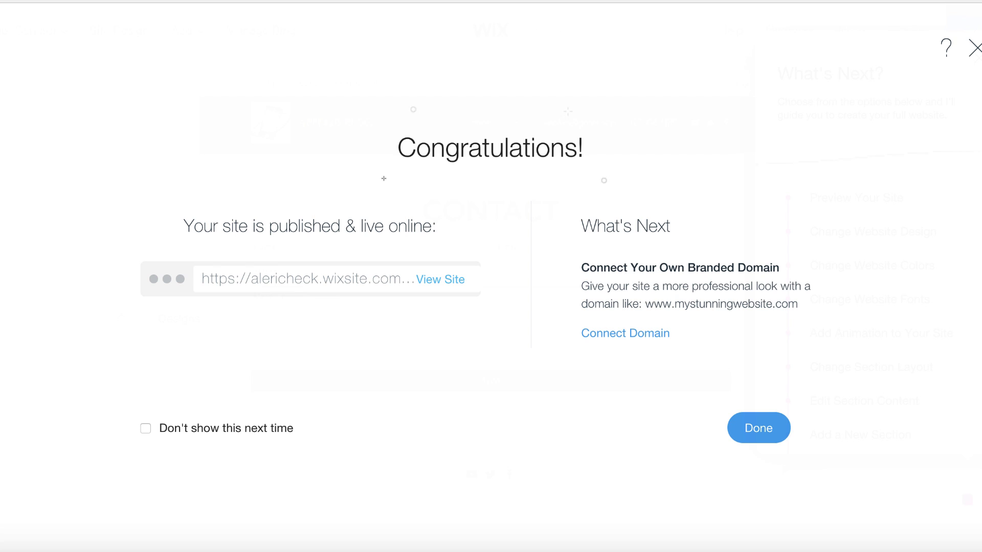
{"action": "left_click", "coordinate": [760, 431]}
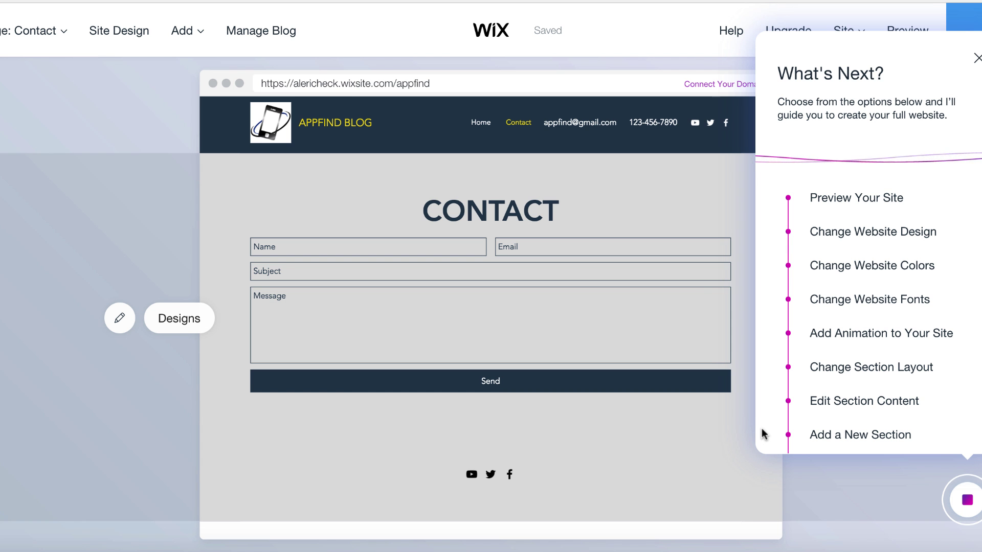